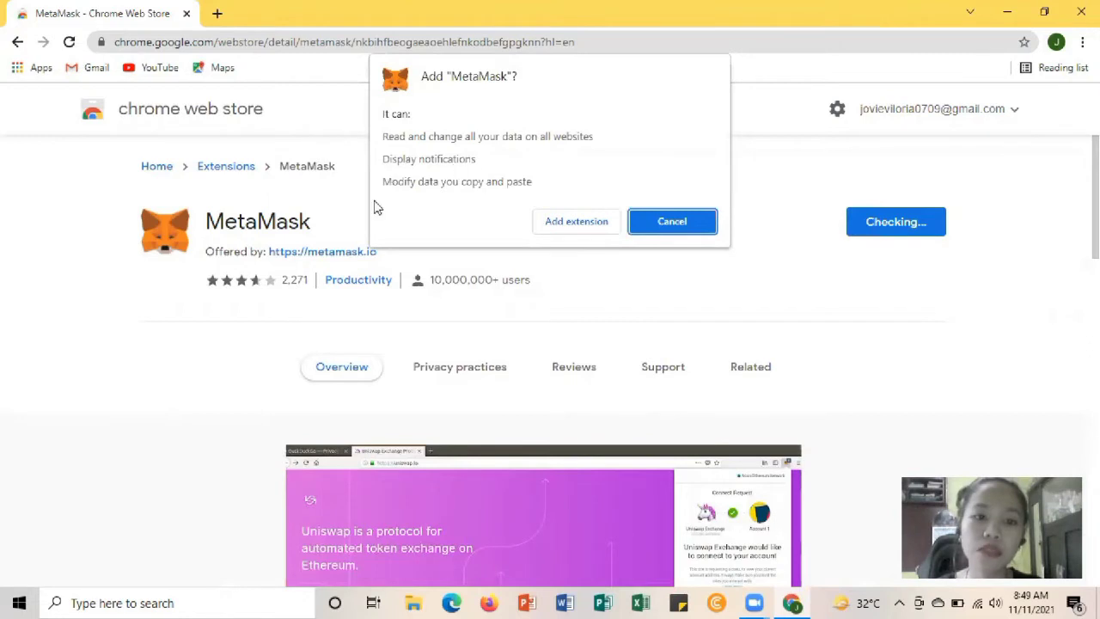
Add the MetaMask extension to Chrome and go to its welcome page
left_click(578, 222)
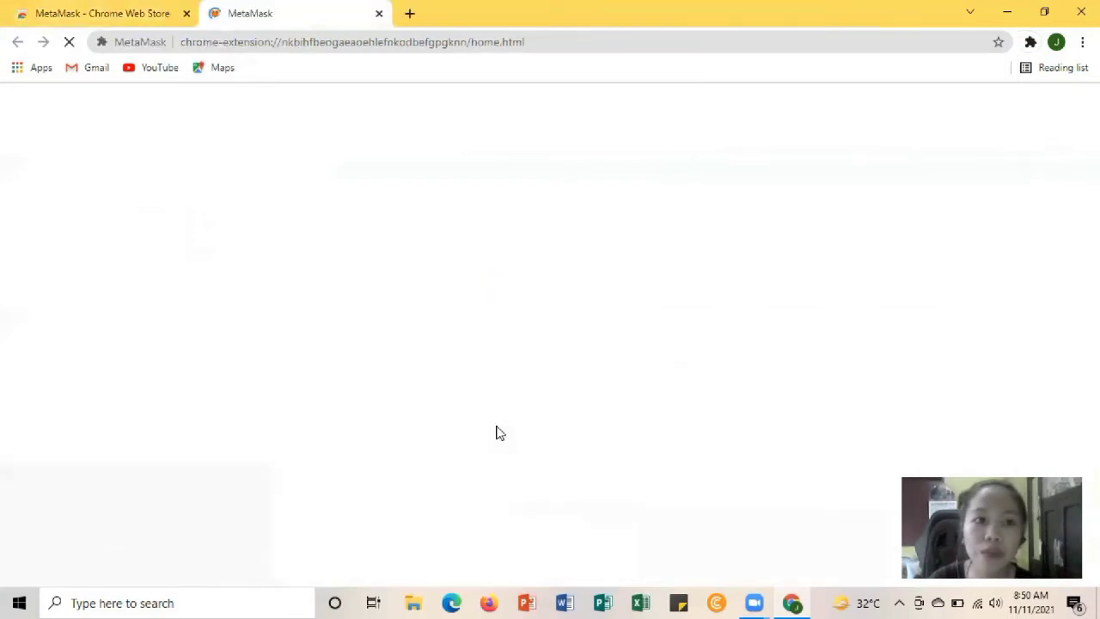
left_click(115, 11)
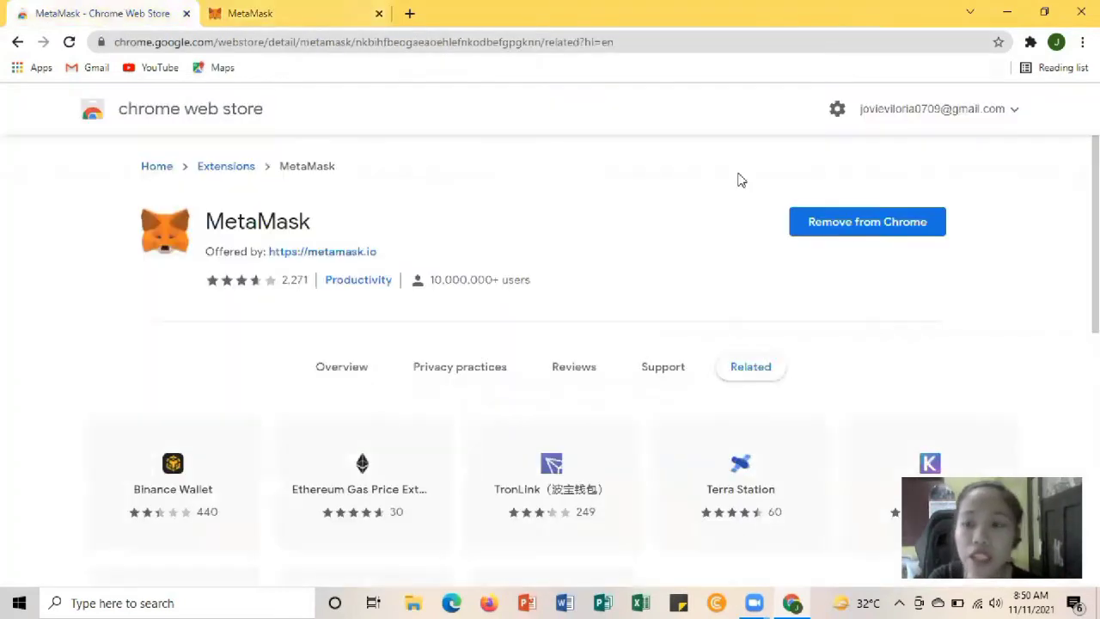
key("ctrl+Tab")
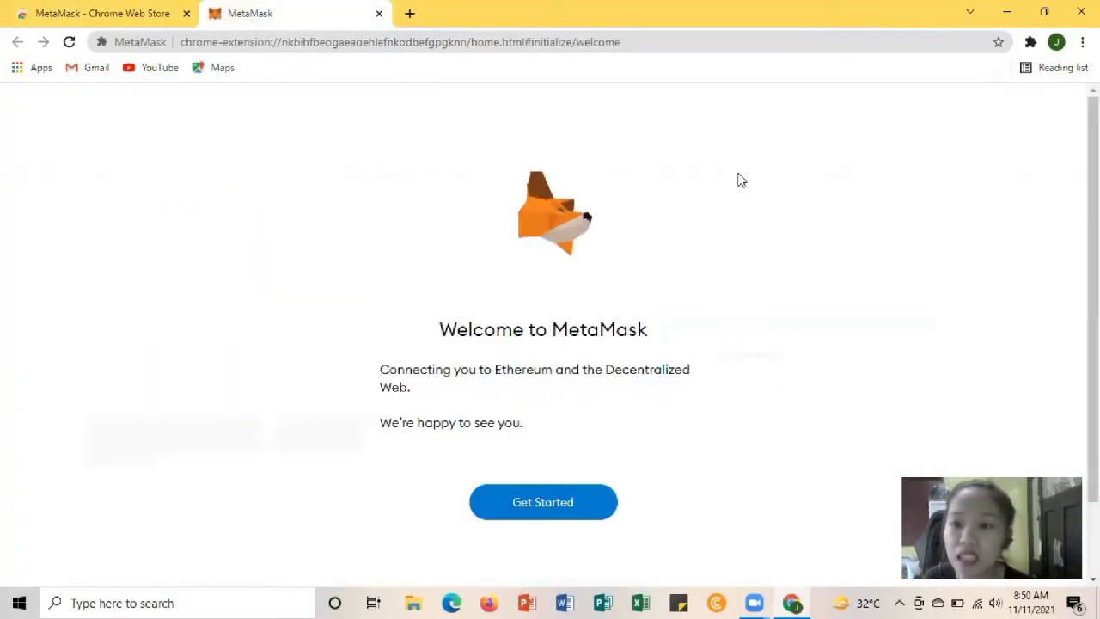
Pin the MetaMask extension so it stays visible in the browser
left_click(1030, 45)
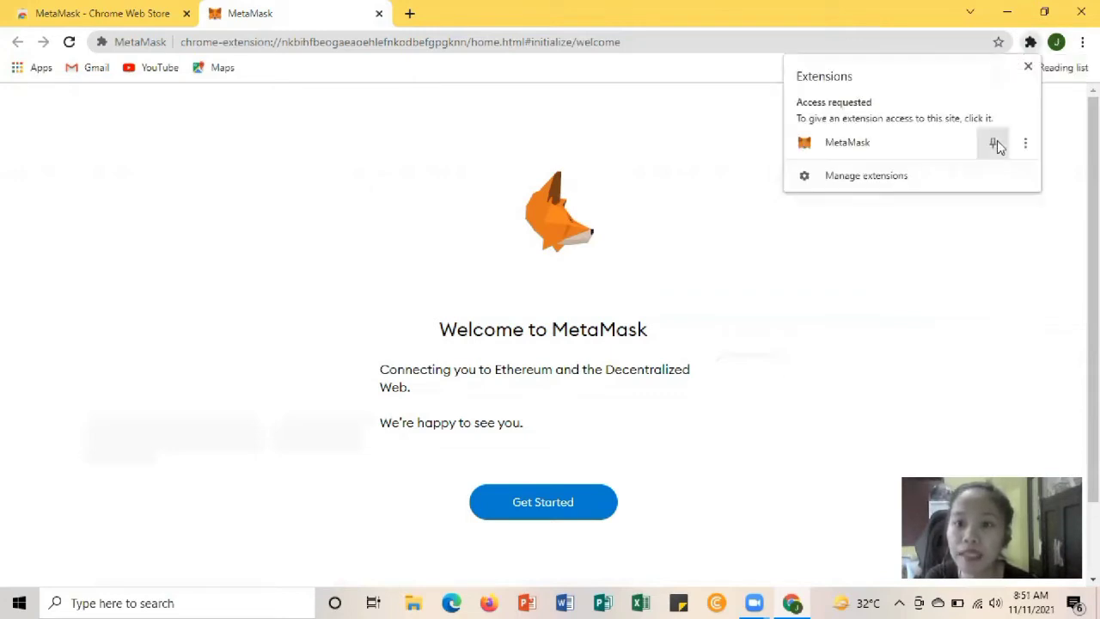
left_click(994, 142)
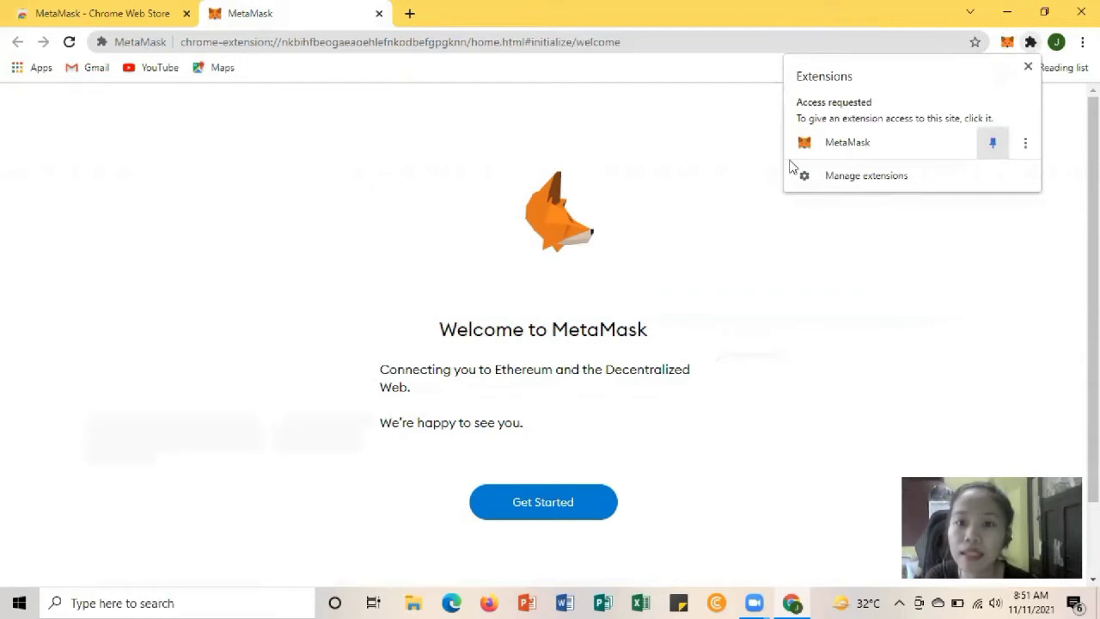
left_click(725, 161)
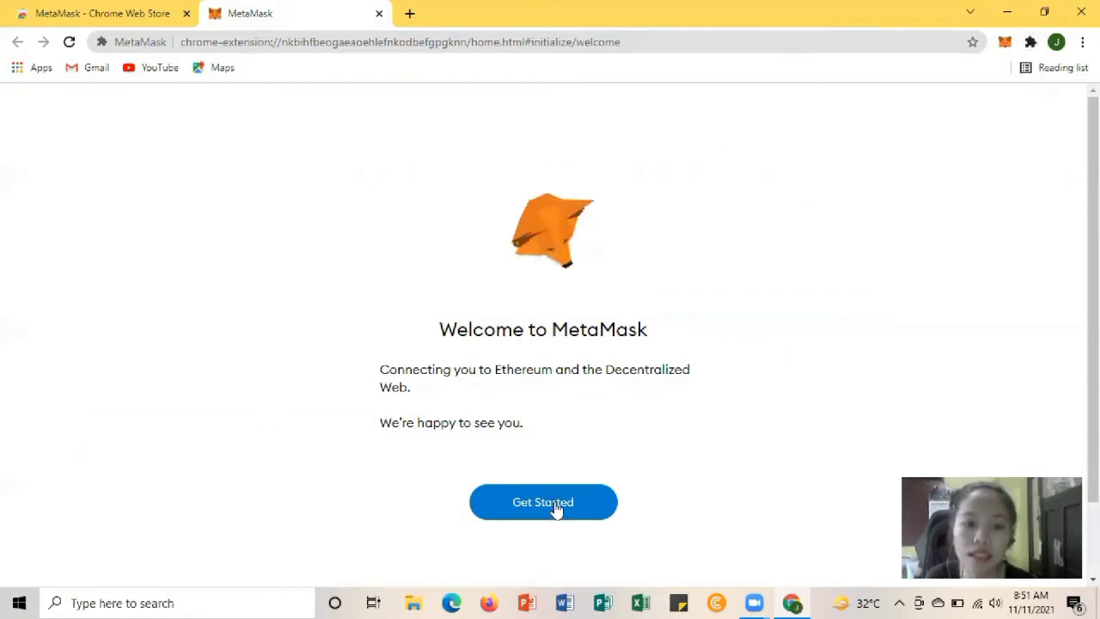
Start the MetaMask setup by choosing to create a new wallet and agreeing to share usage data
left_click(555, 506)
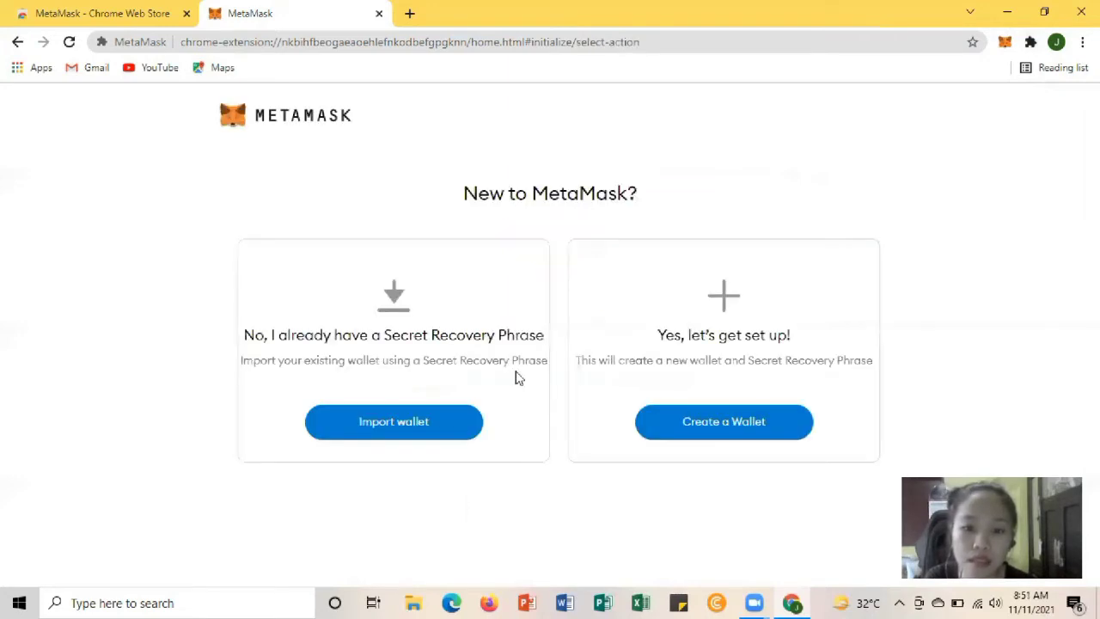
left_click(723, 428)
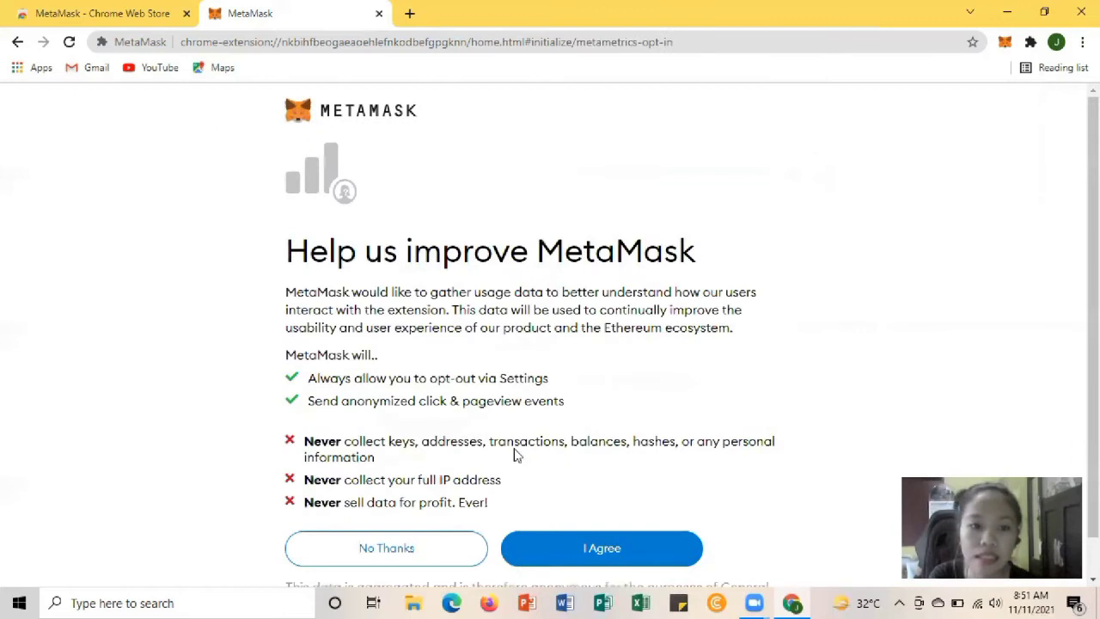
scroll(516, 455, "down", 1)
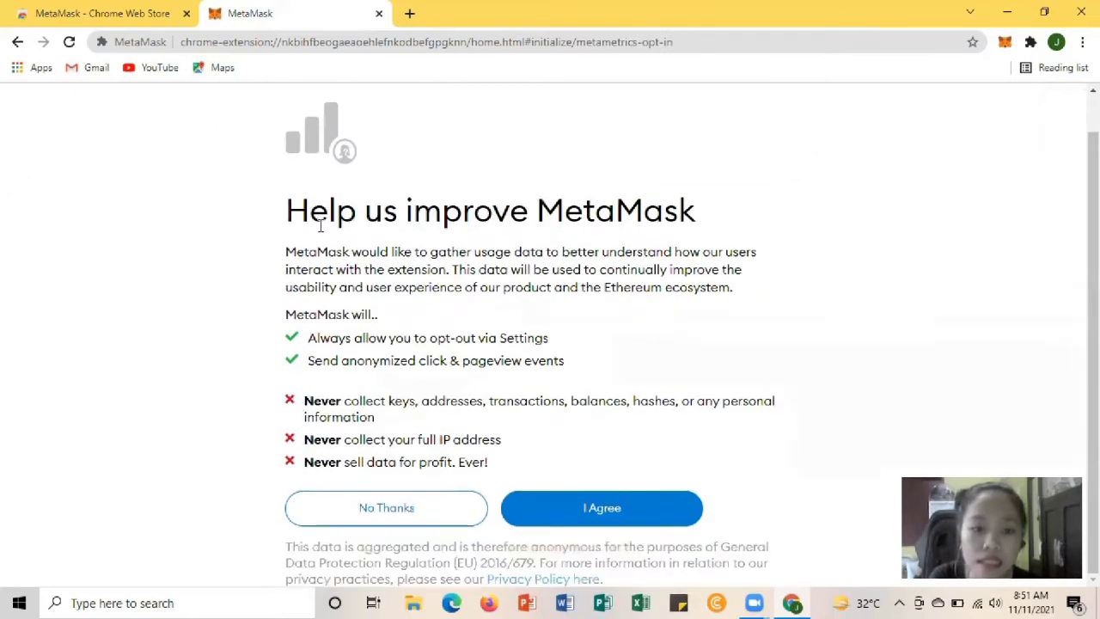
left_click(569, 521)
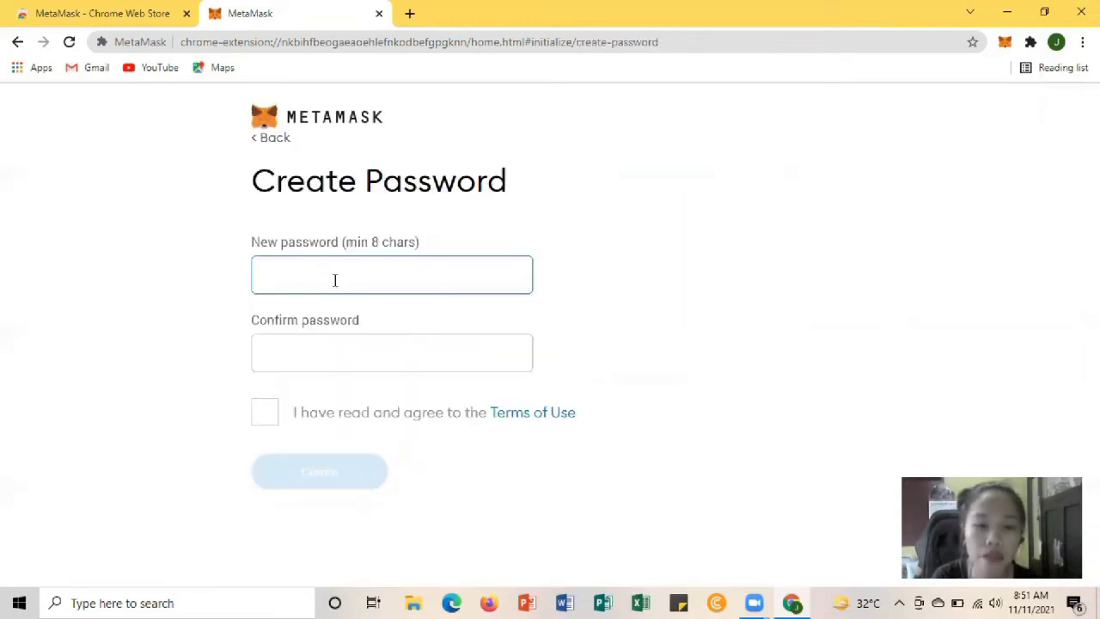
Enter and confirm a new wallet password, accept the Terms of Use and create the wallet
type("a")
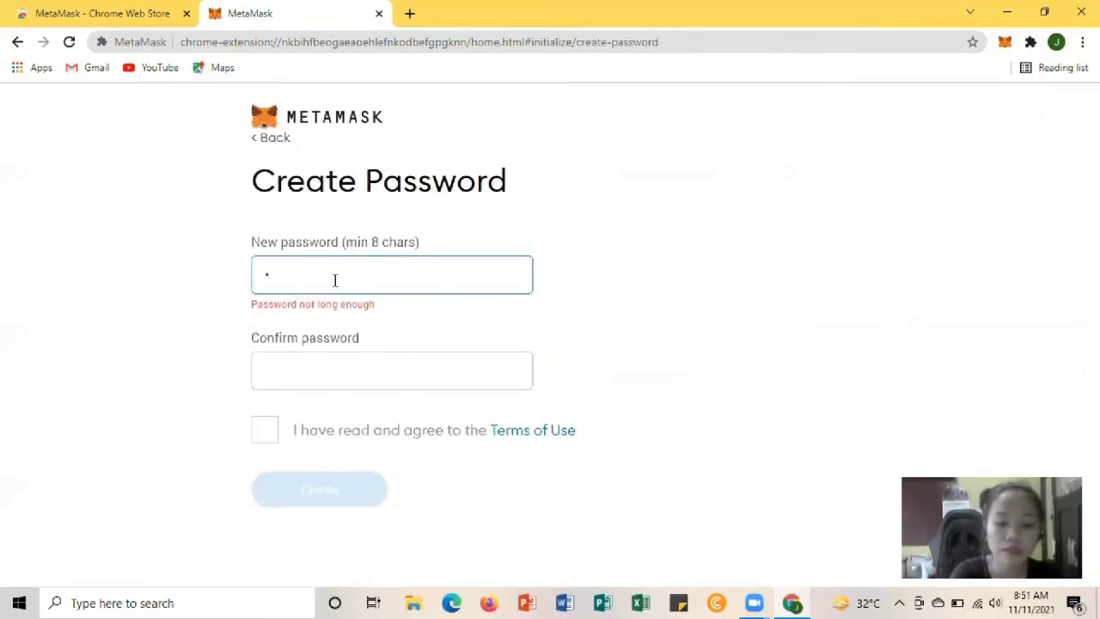
key("ctrl+v")
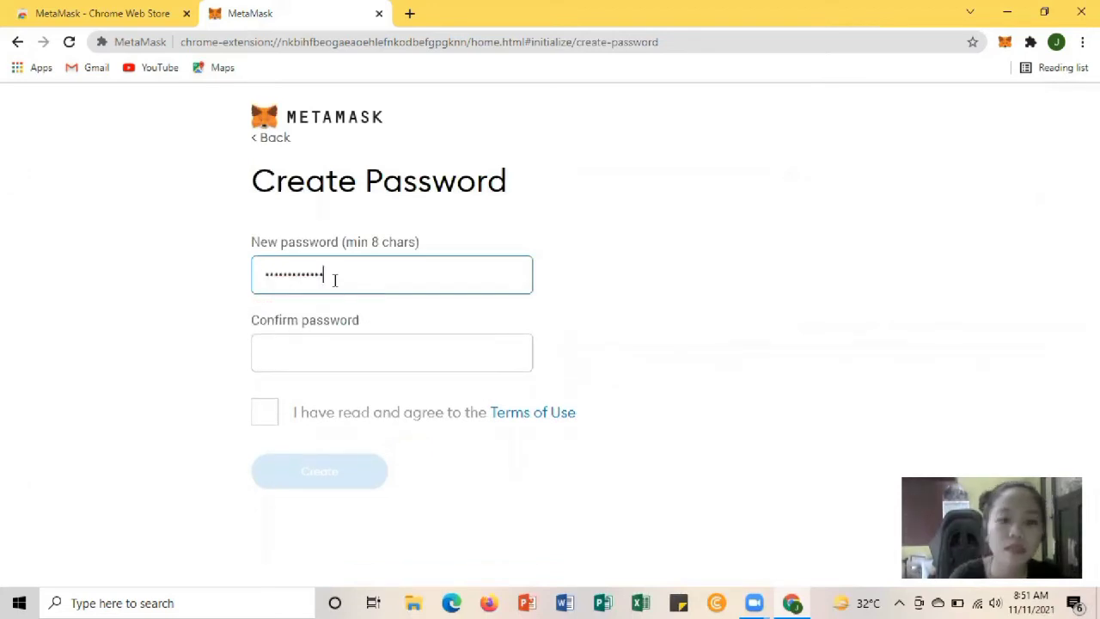
left_click(328, 358)
type("aa")
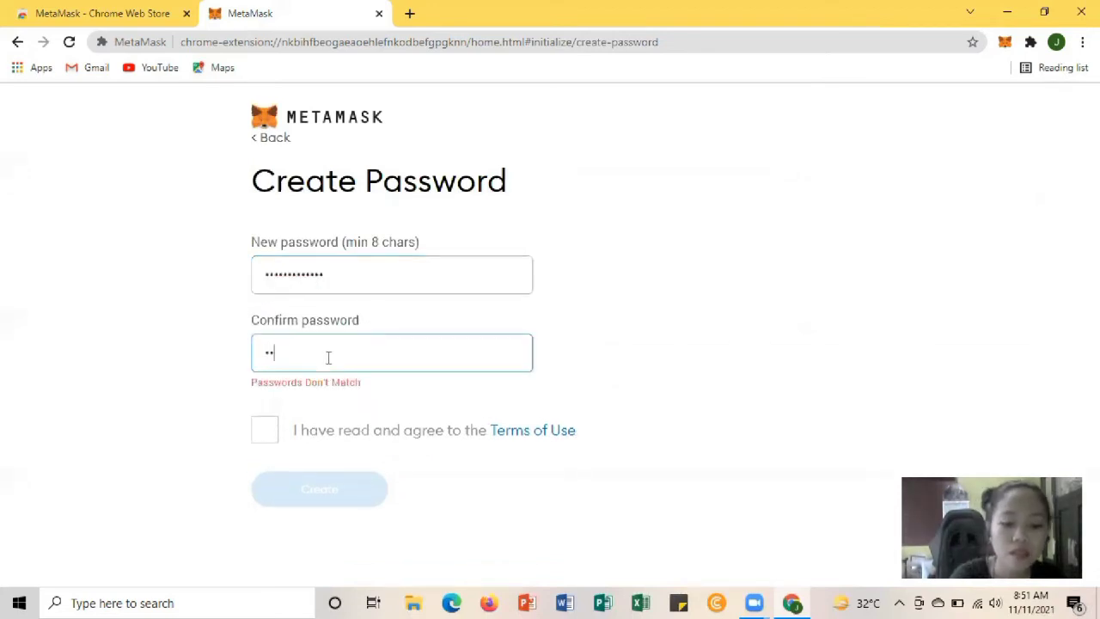
type("aaa")
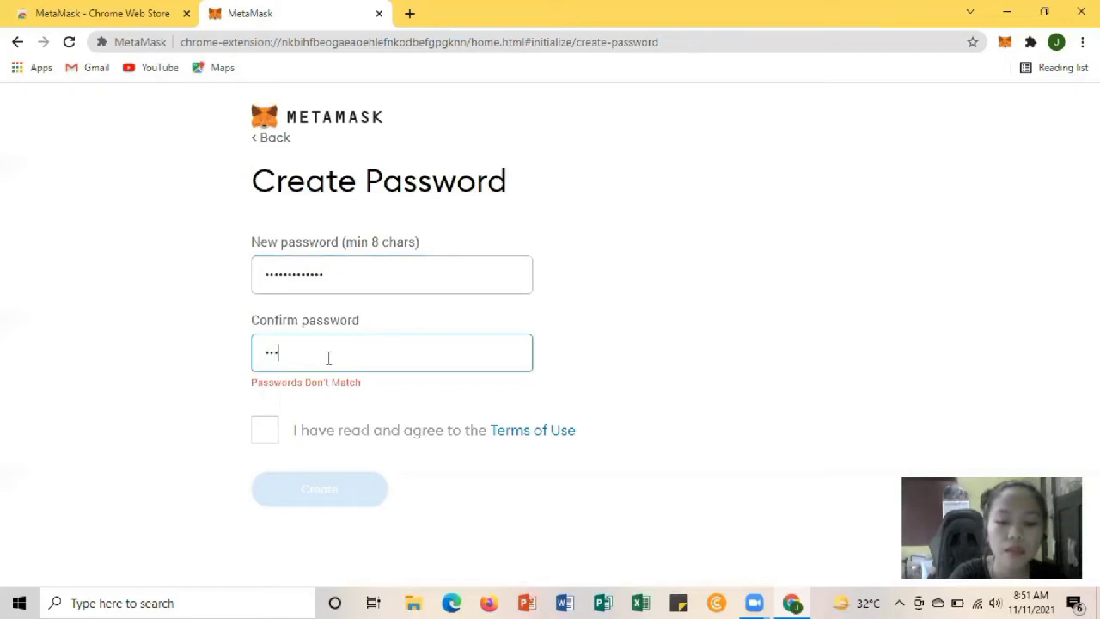
type("aaaaaaa")
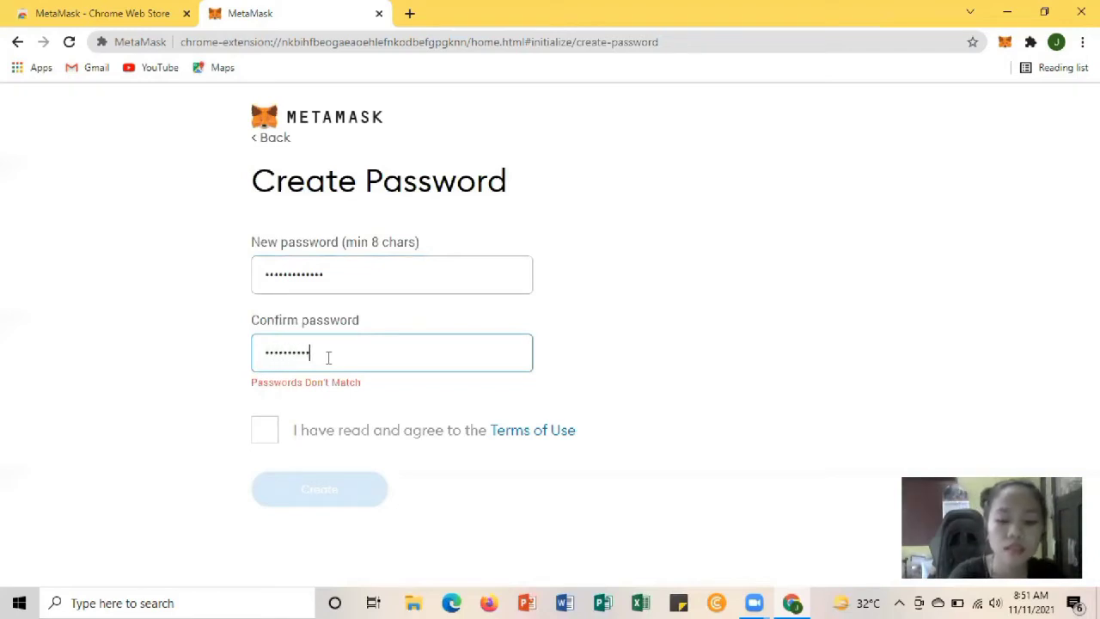
type("a")
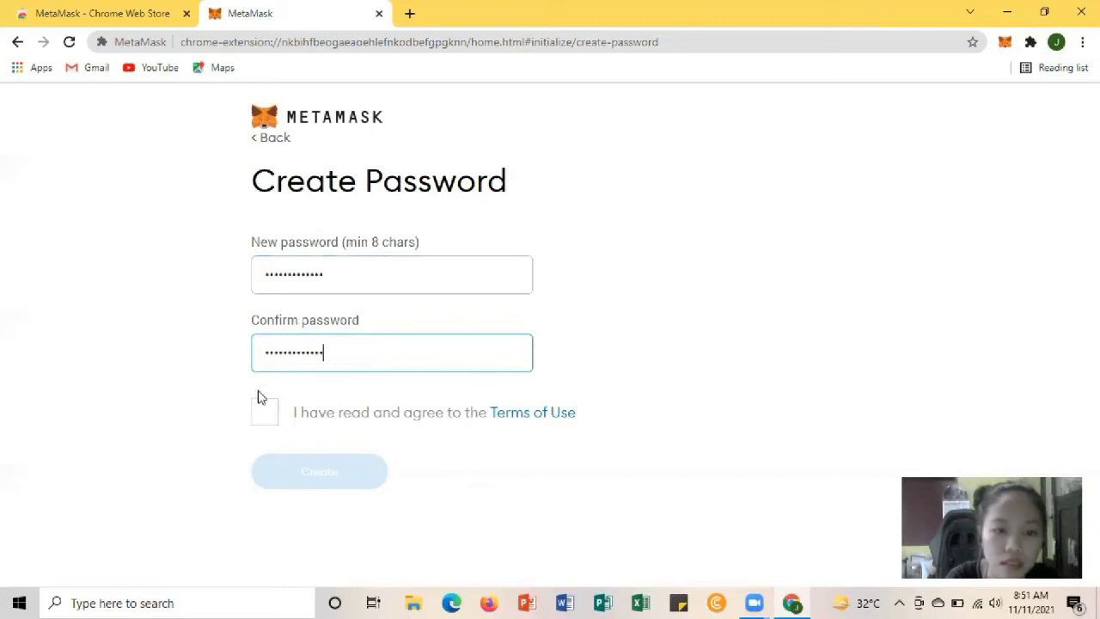
left_click(262, 417)
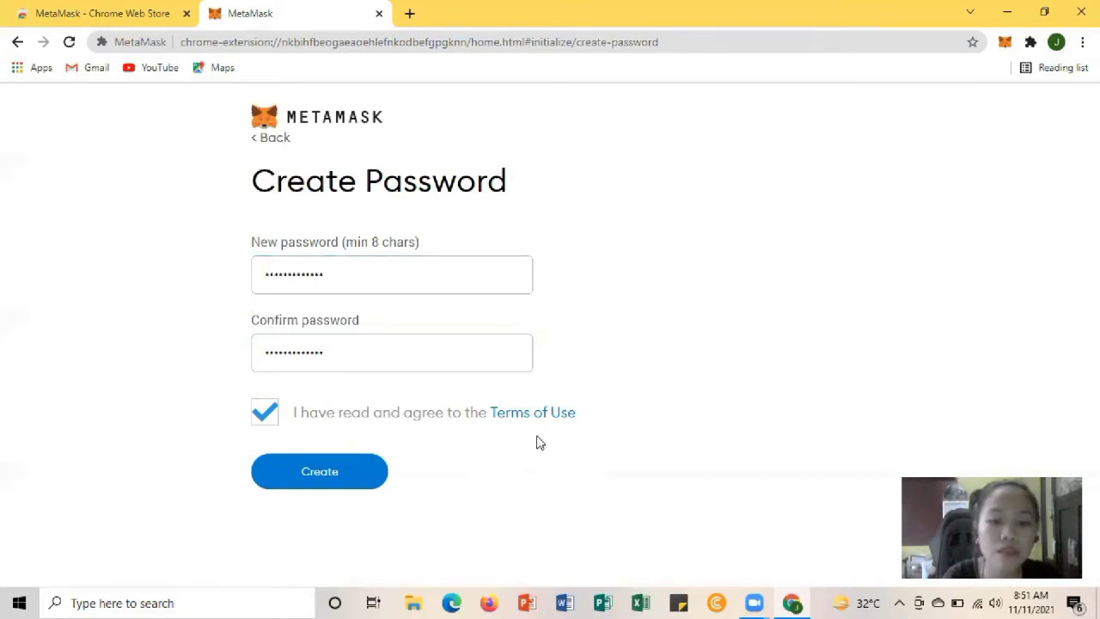
left_click(342, 472)
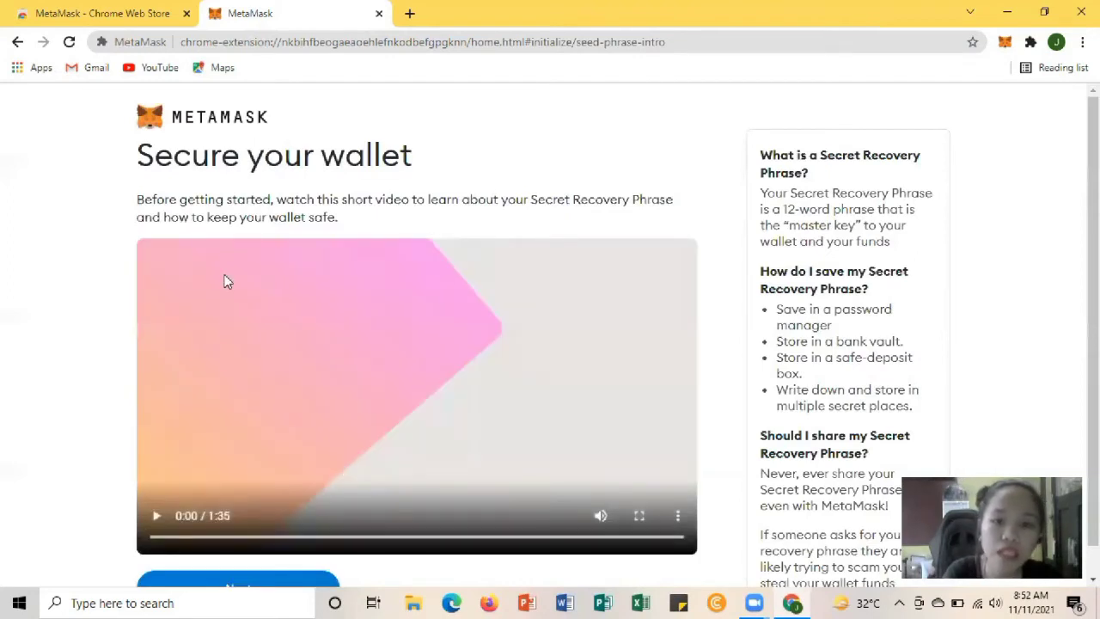
Pass the wallet security introduction, reveal the Secret Recovery Phrase and proceed to its confirmation
scroll(430, 387, "down", 1)
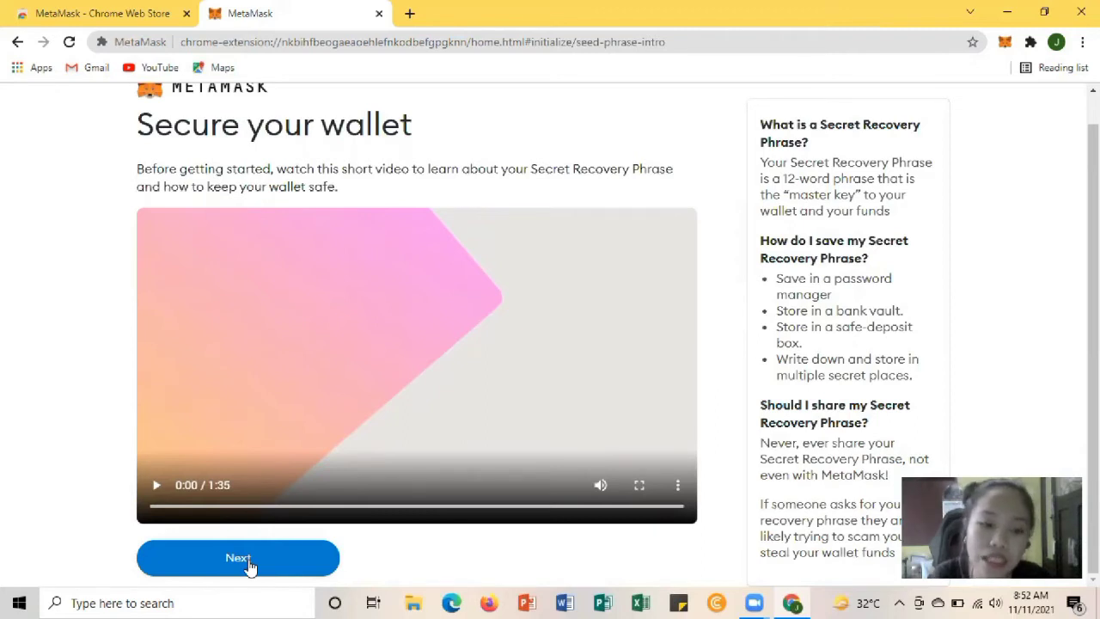
left_click(249, 565)
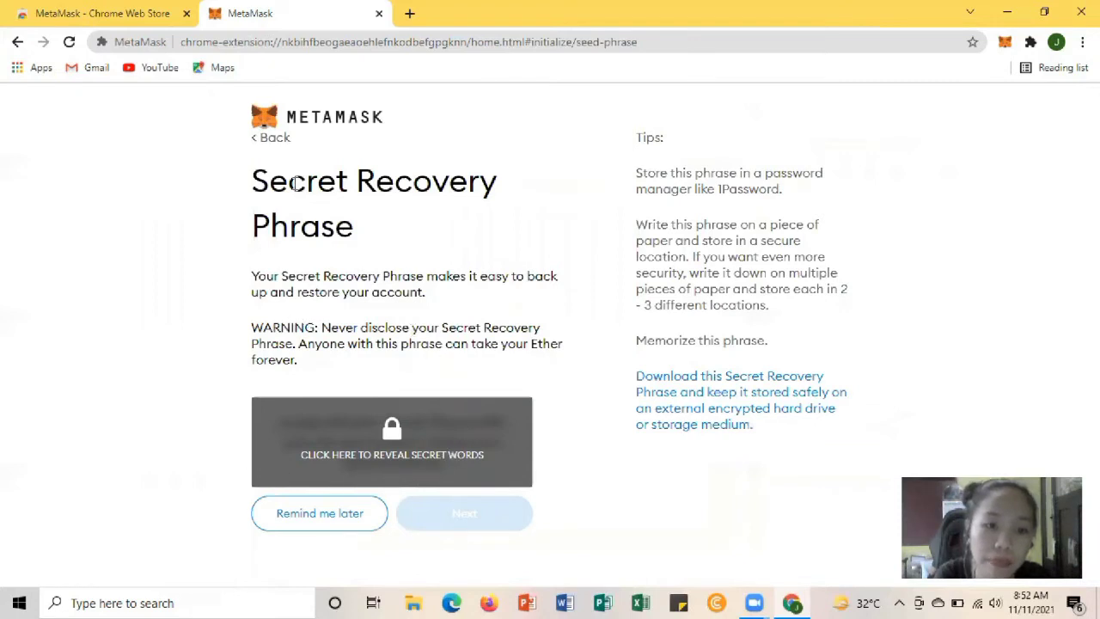
left_click(392, 436)
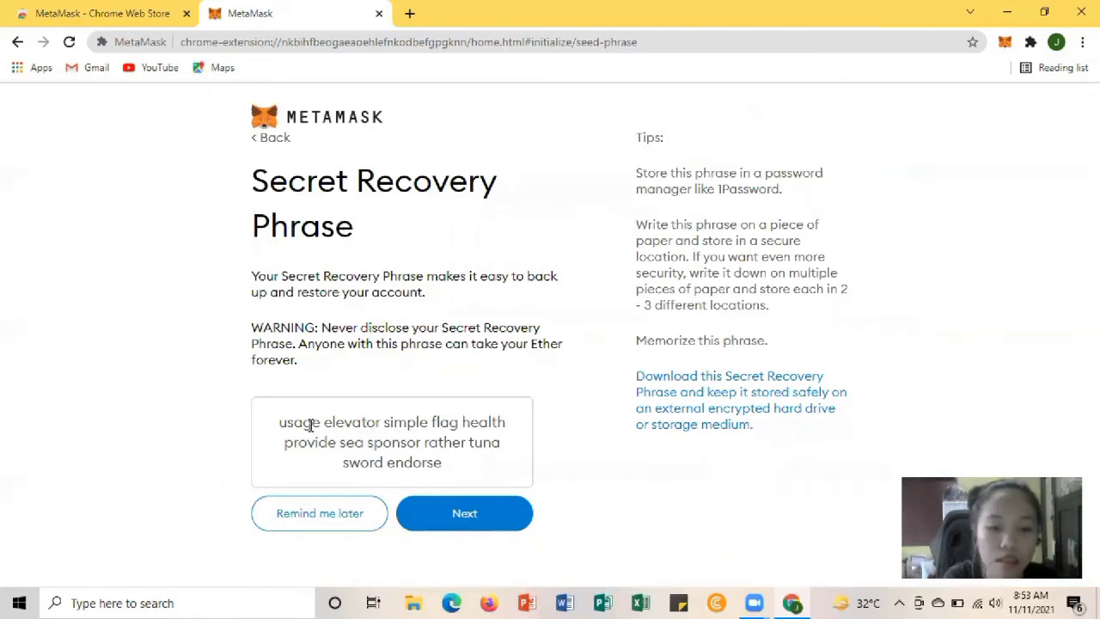
left_click(483, 515)
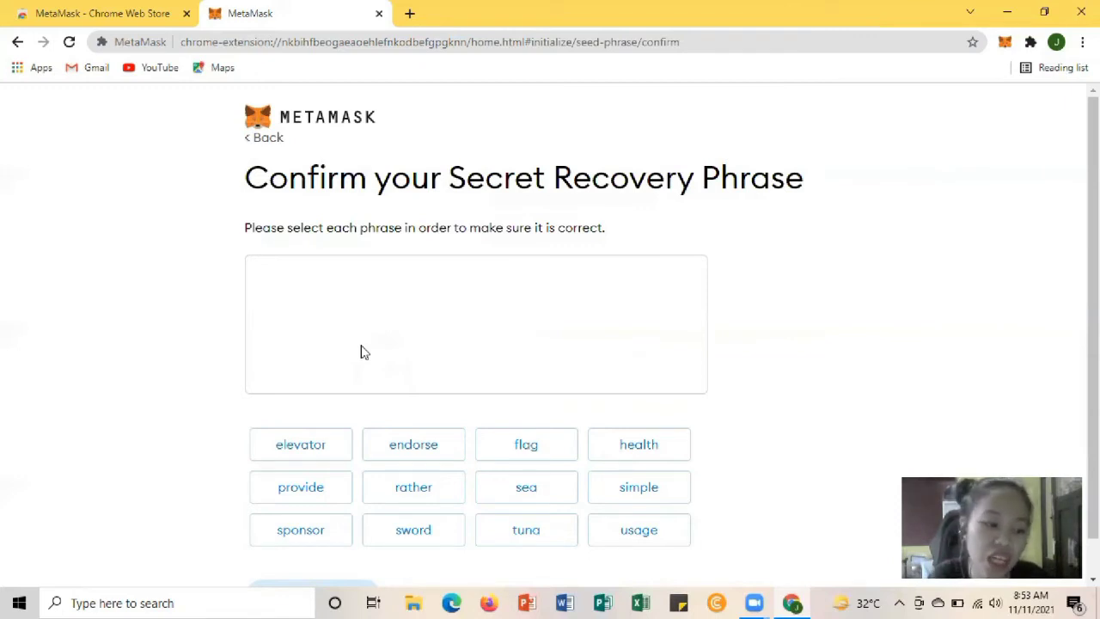
Select the Secret Recovery Phrase words in their correct order, confirm the phrase and finish the wallet setup
left_click(631, 533)
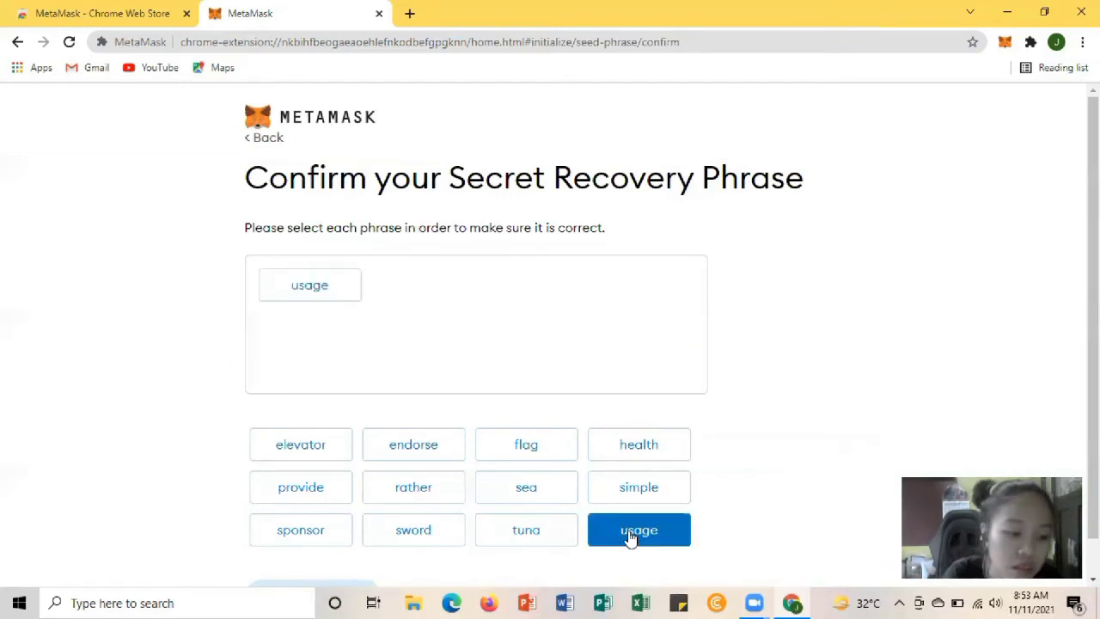
left_click(311, 450)
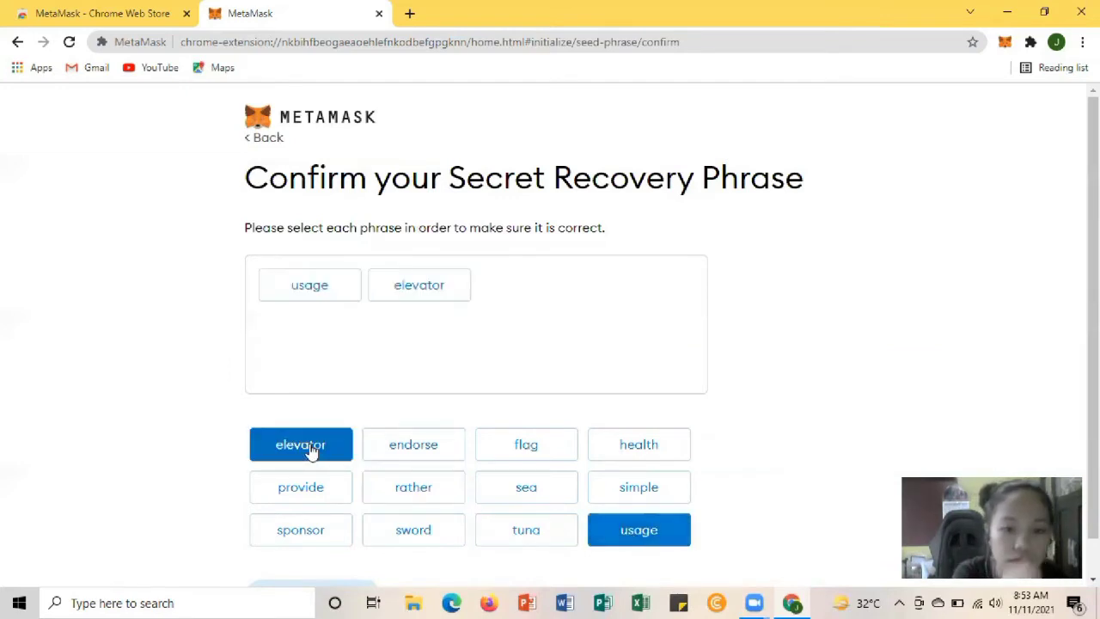
left_click(639, 487)
left_click(518, 450)
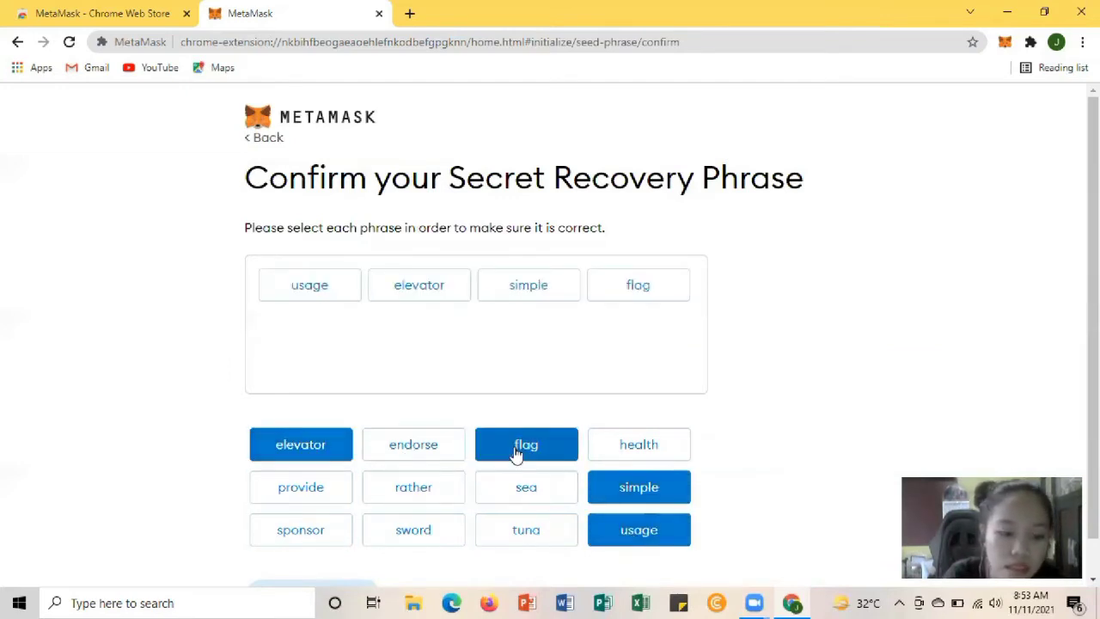
left_click(634, 447)
left_click(303, 493)
left_click(540, 492)
left_click(294, 535)
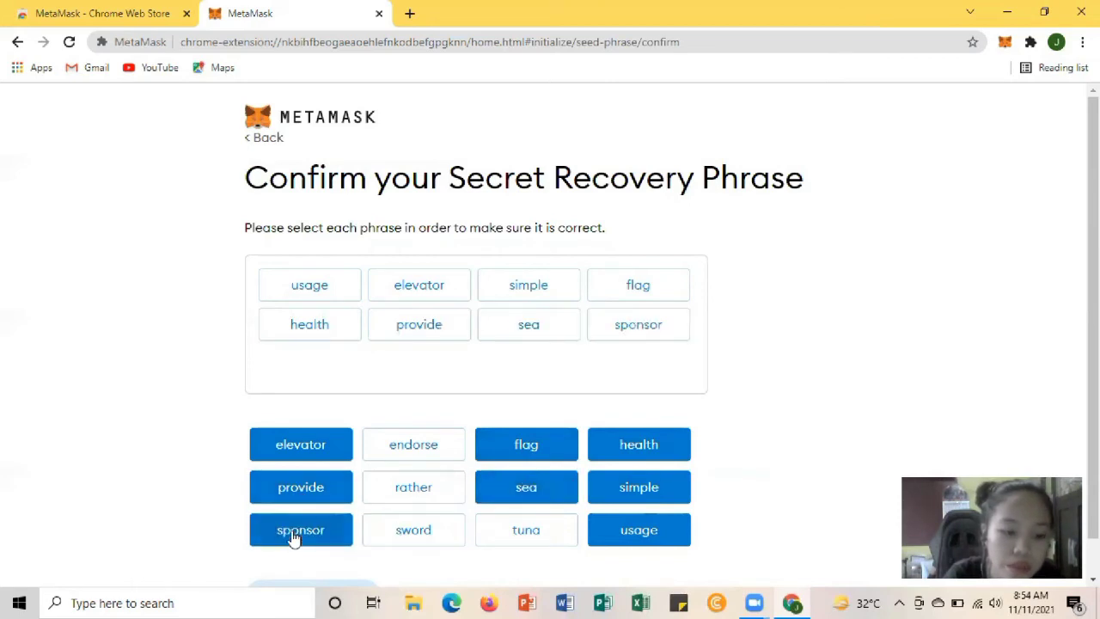
left_click(425, 490)
left_click(524, 530)
left_click(421, 533)
left_click(421, 451)
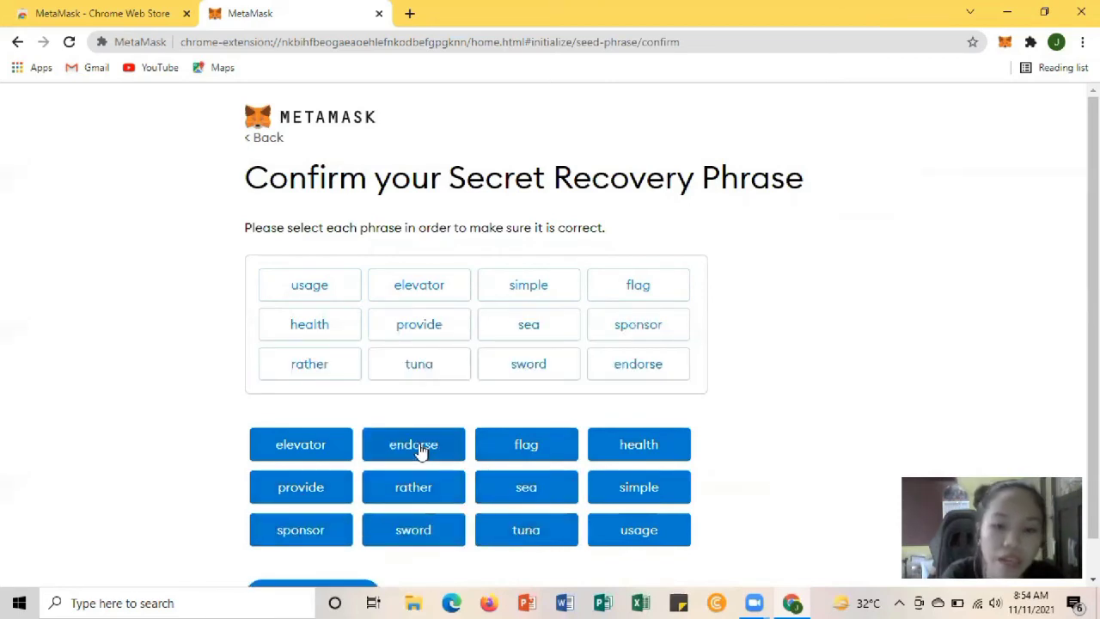
scroll(408, 504, "down", 1)
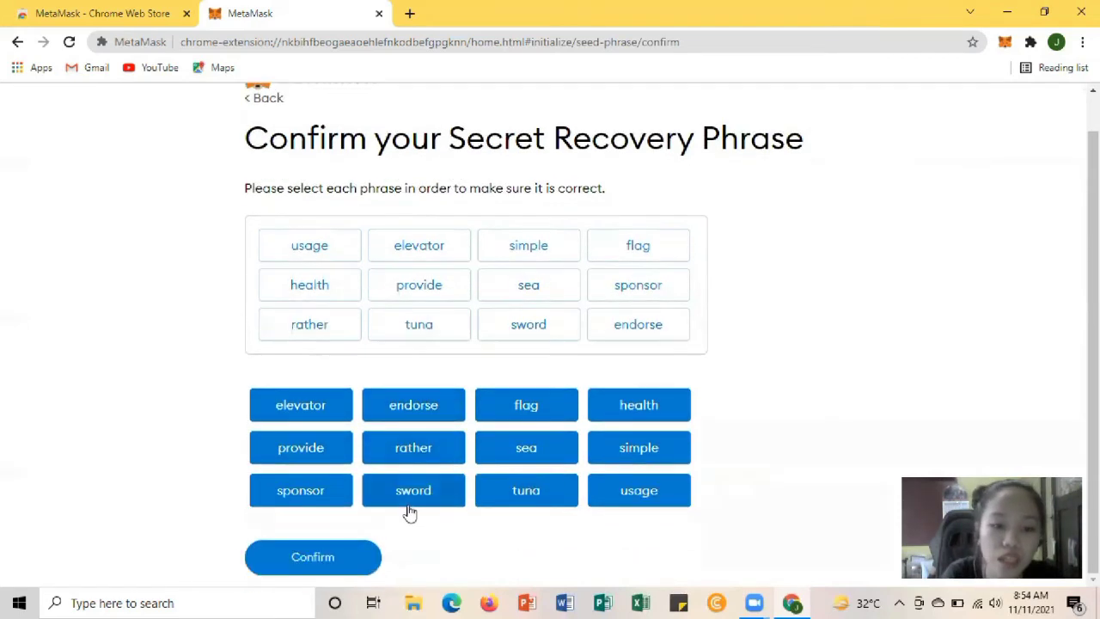
left_click(313, 558)
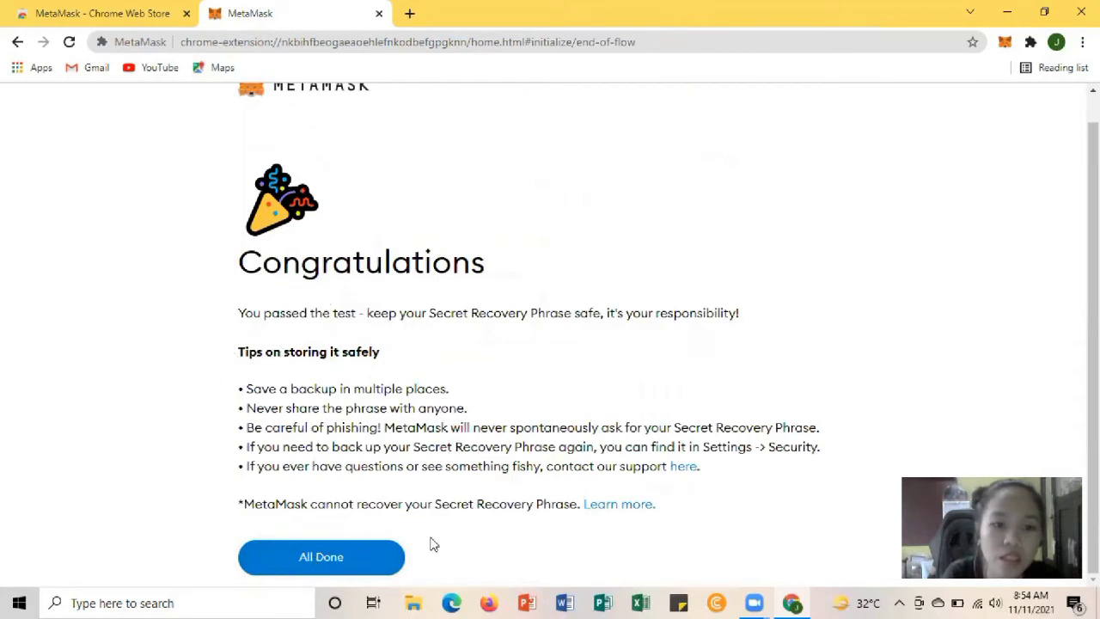
left_click(302, 561)
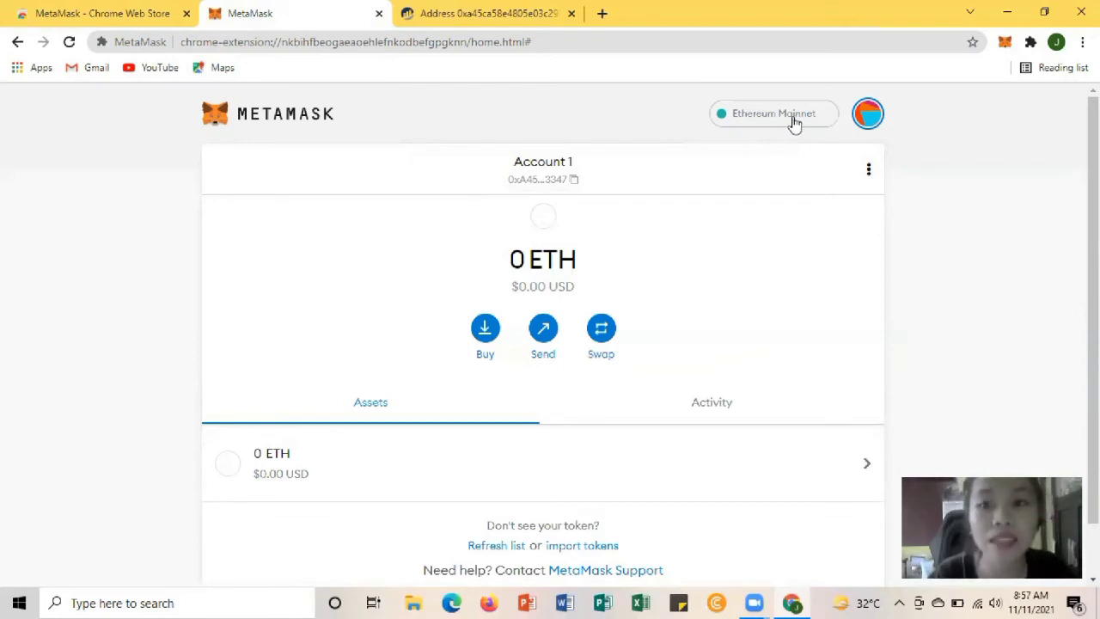
Open the Networks section of the MetaMask settings
left_click(869, 115)
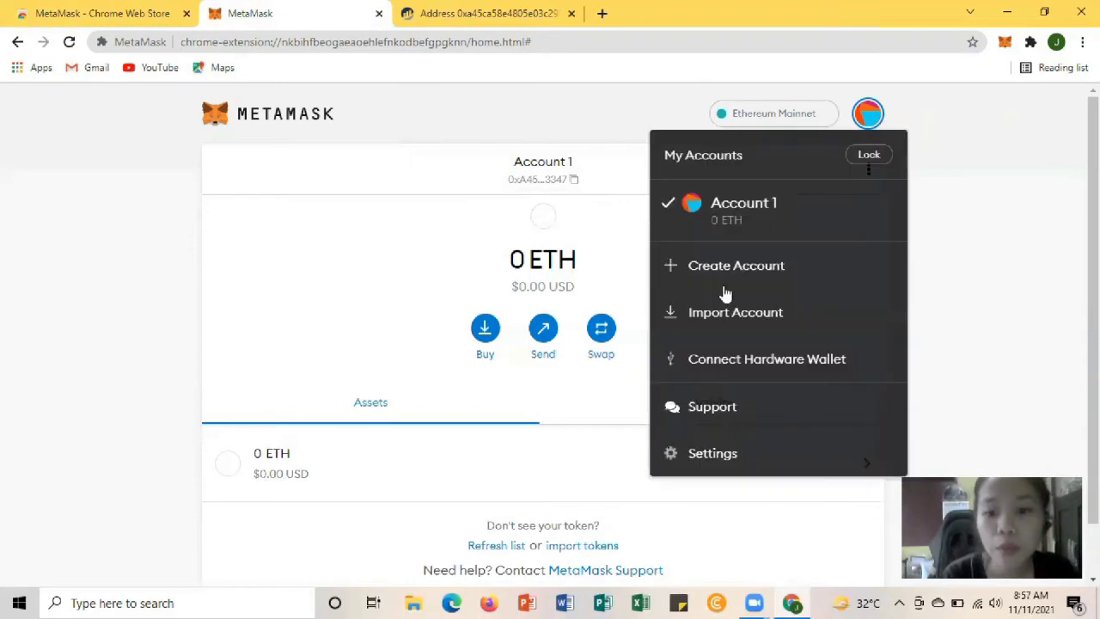
left_click(701, 448)
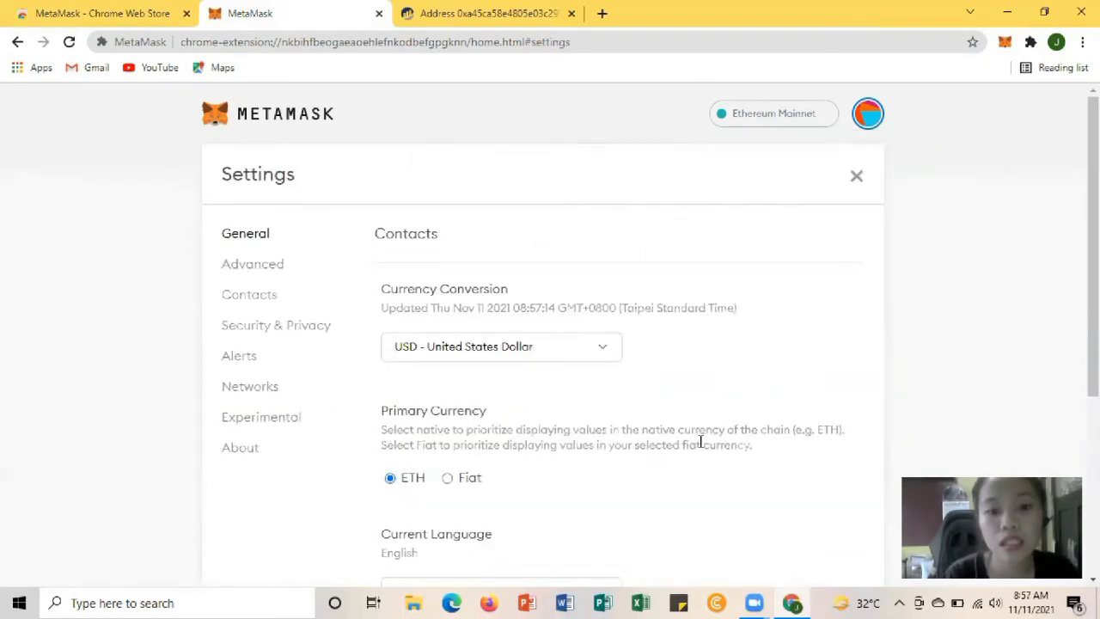
scroll(533, 472, "down", 3)
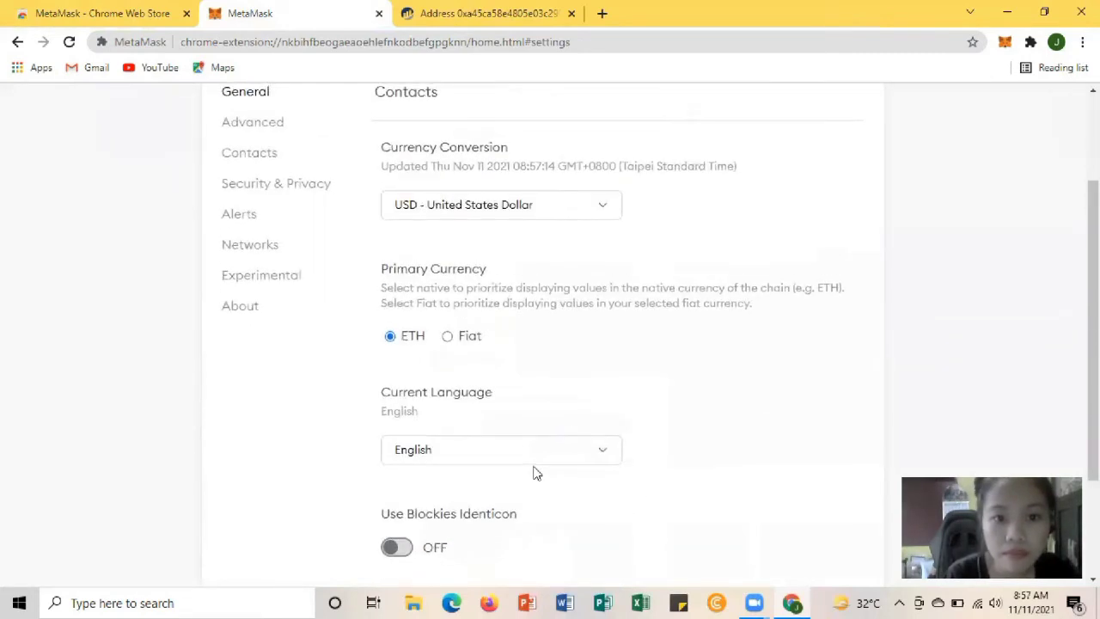
scroll(533, 473, "down", 1)
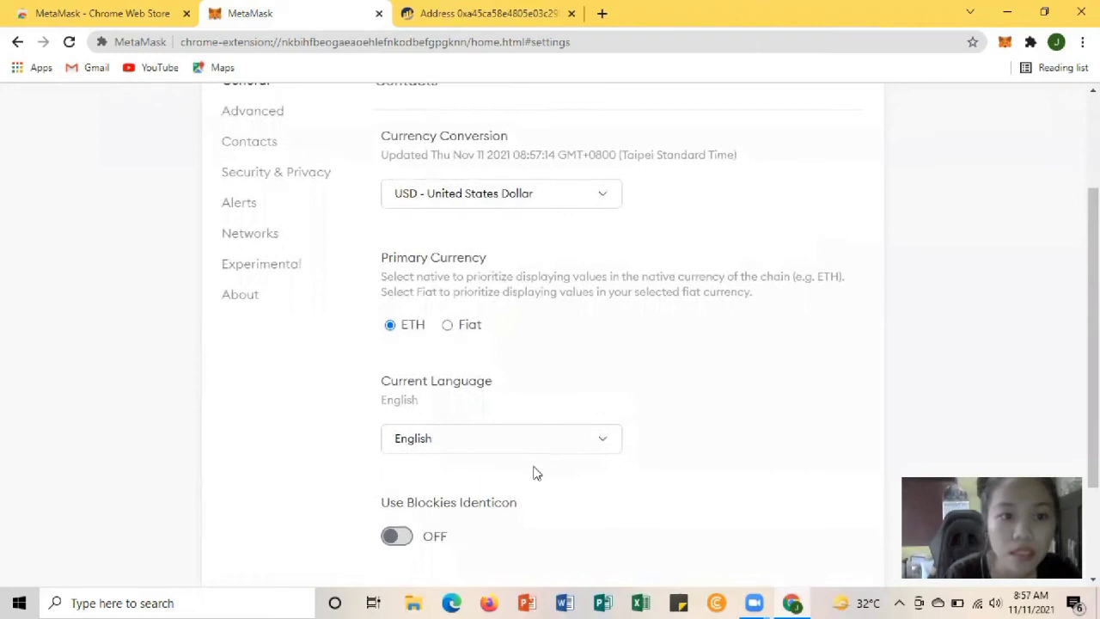
left_click(253, 234)
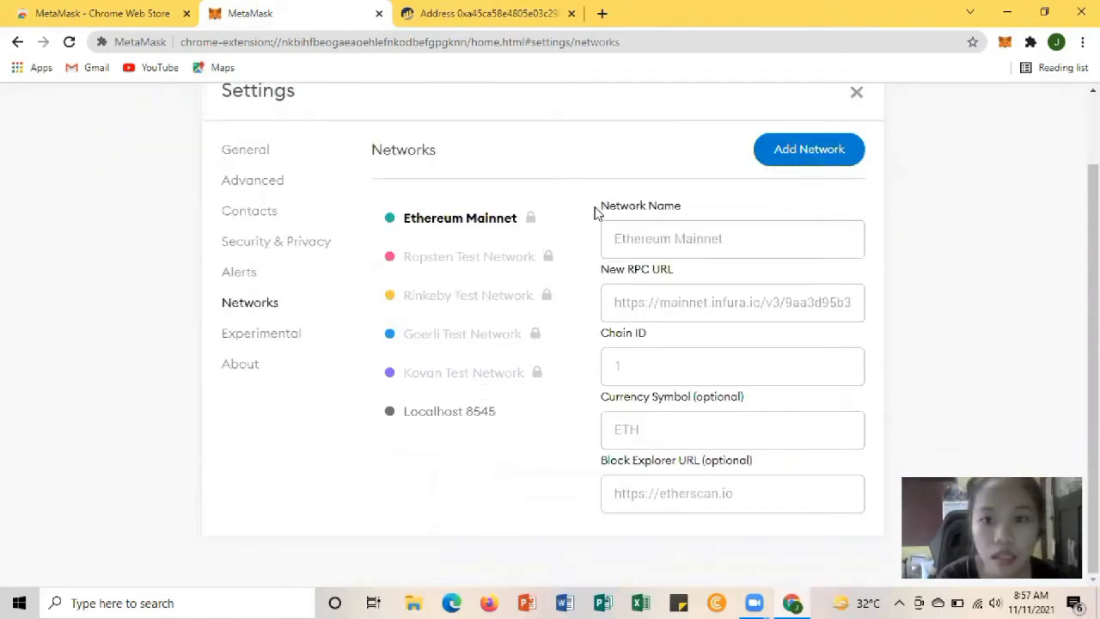
Add a new custom network and name it "bsc mainnet"
left_click(824, 153)
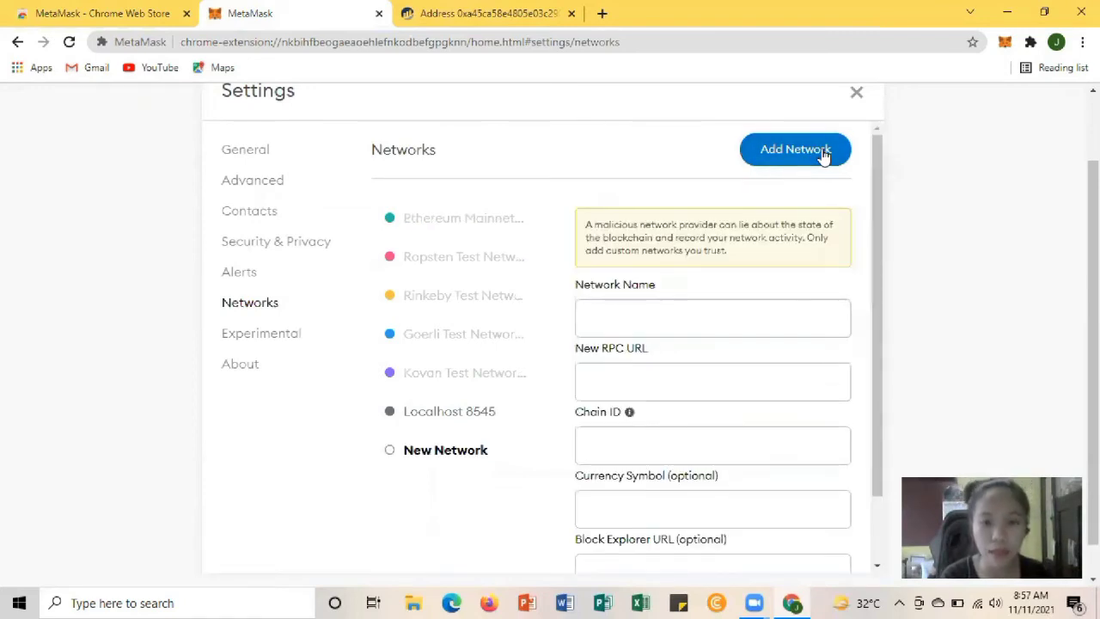
left_click(657, 319)
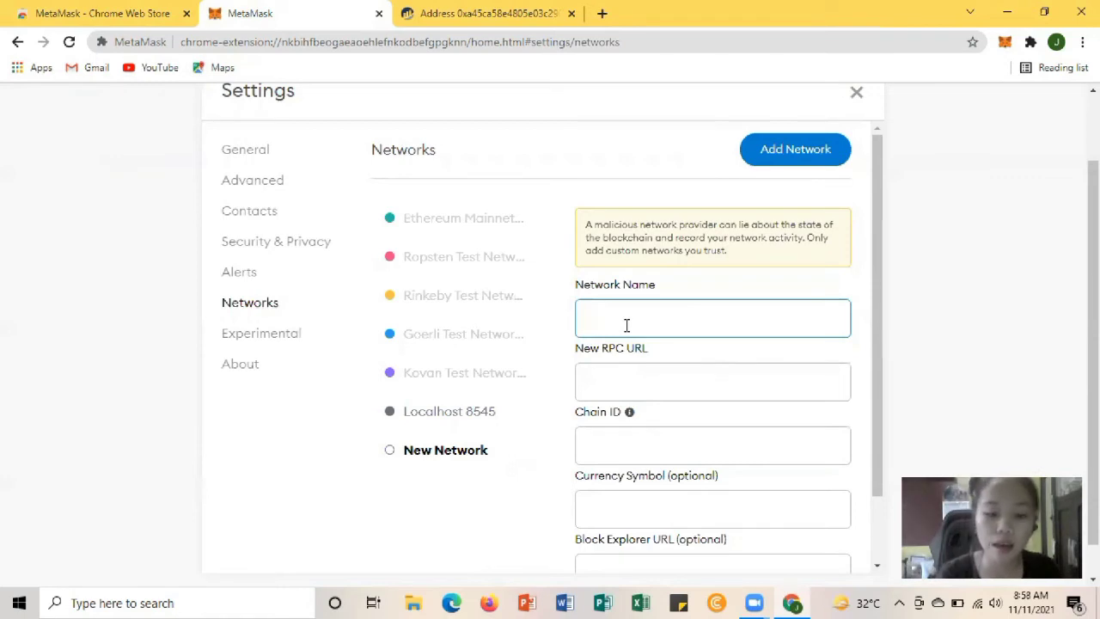
type("b")
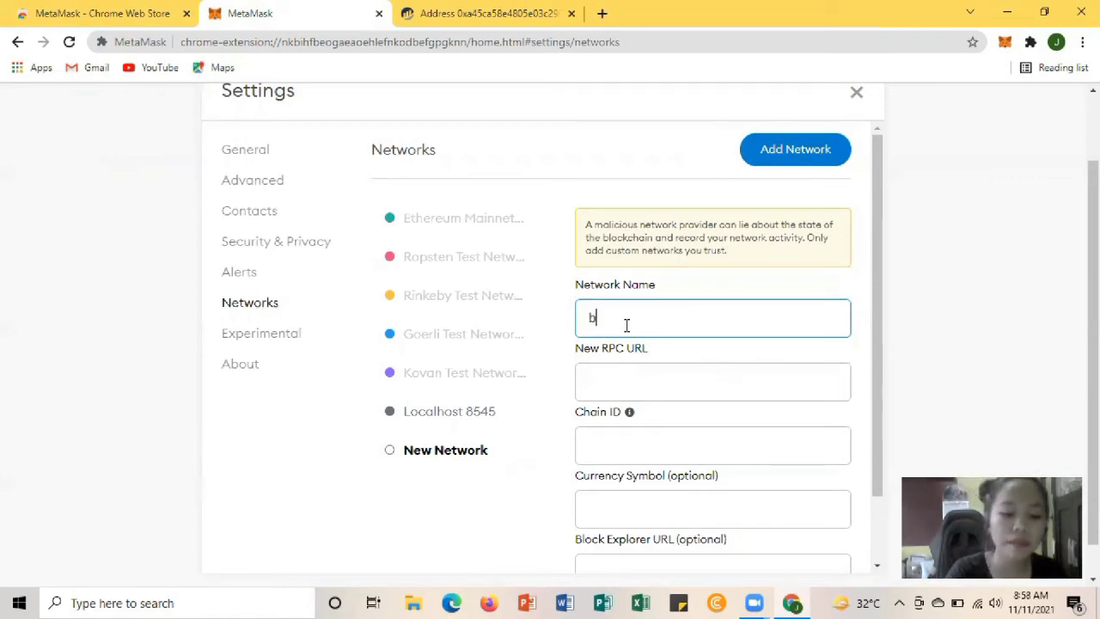
type("sc")
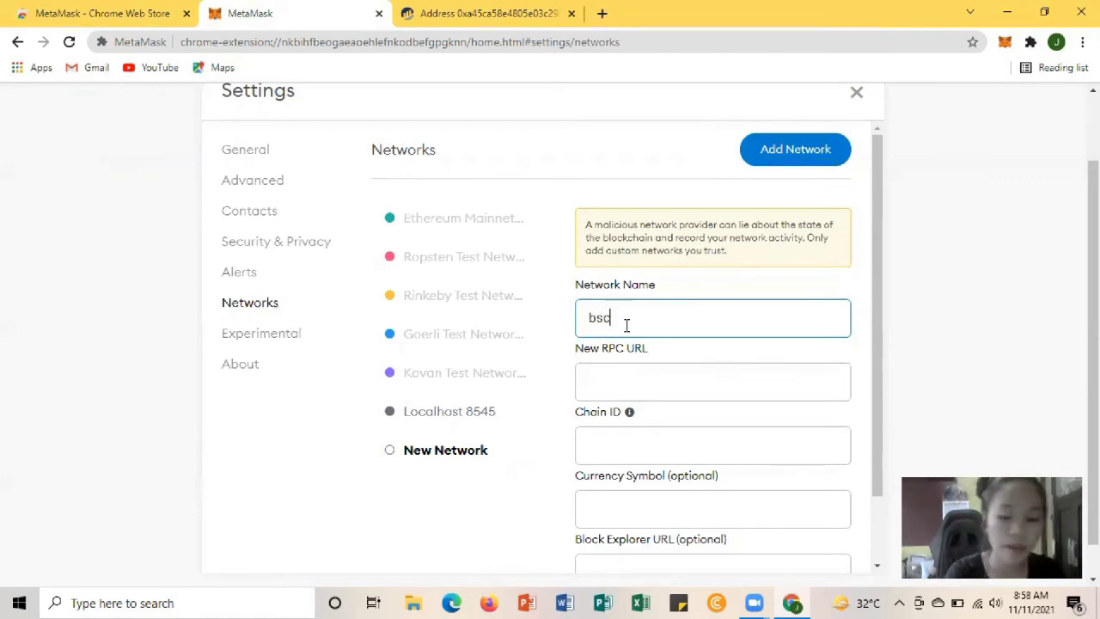
type("main")
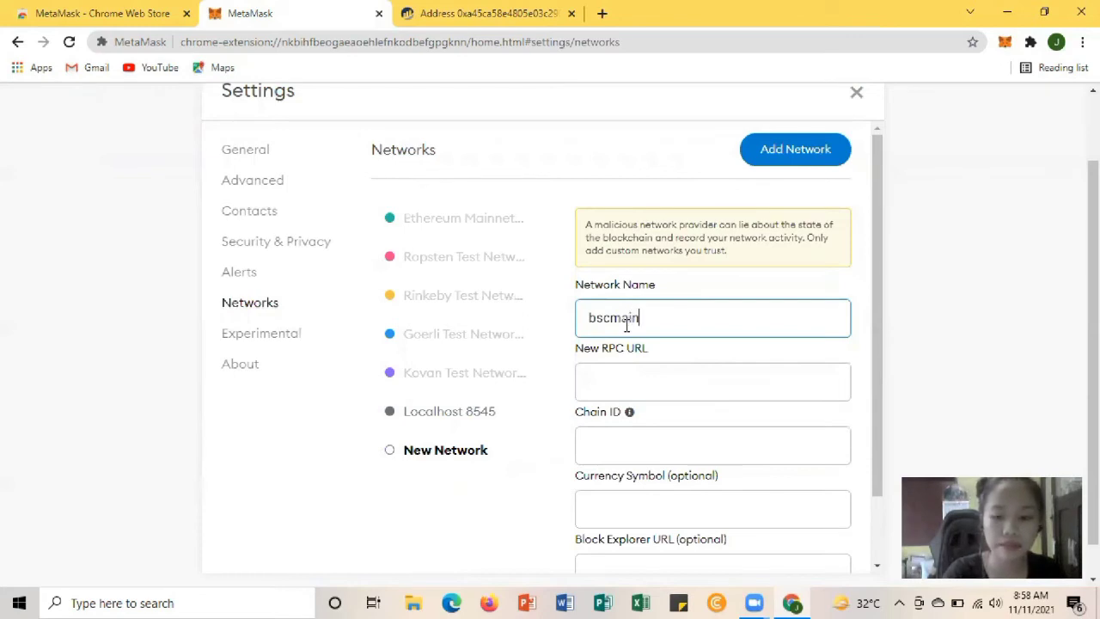
key("BackSpace")
key("BackSpace")
key("BackSpace")
key("BackSpace")
type("mai")
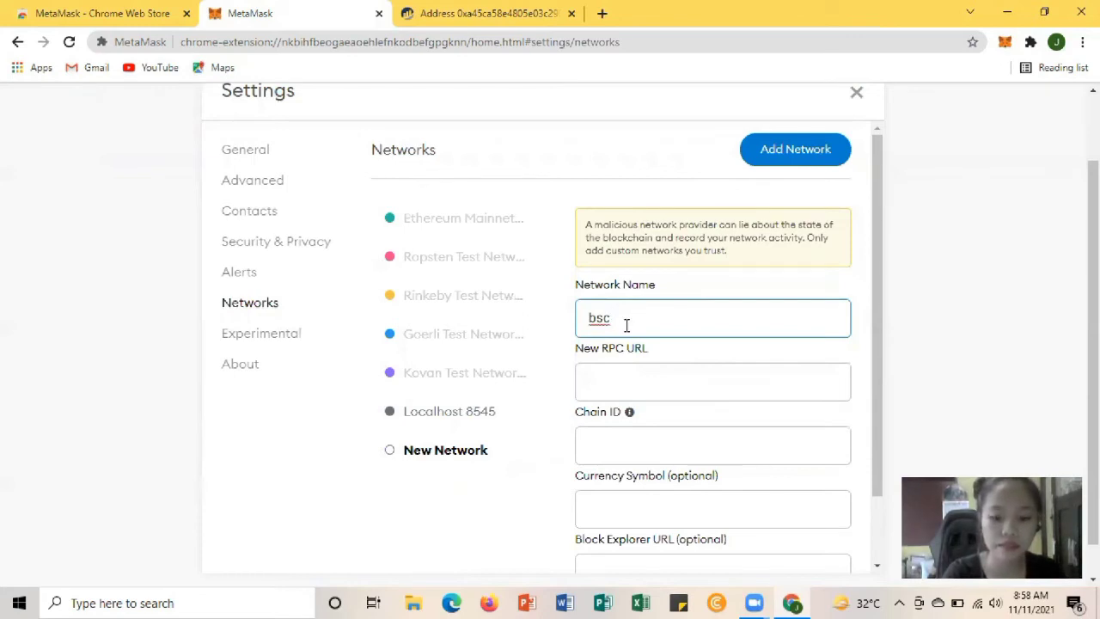
type("nnet")
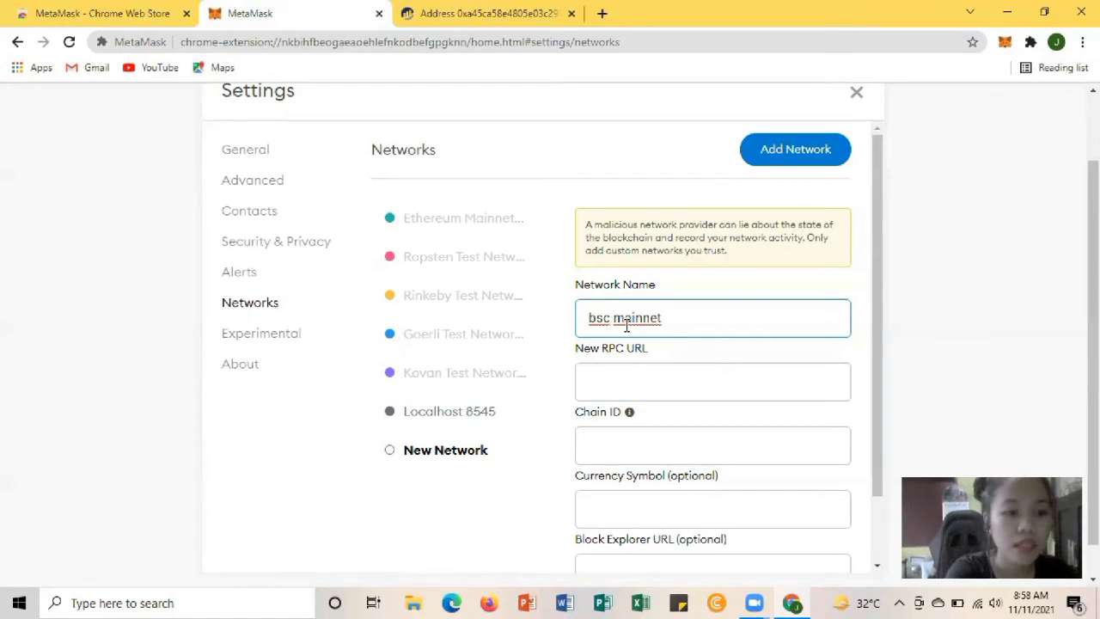
Enter "htts://bsc-dataseed2.binance.org/" as the new network's RPC URL
left_click(604, 387)
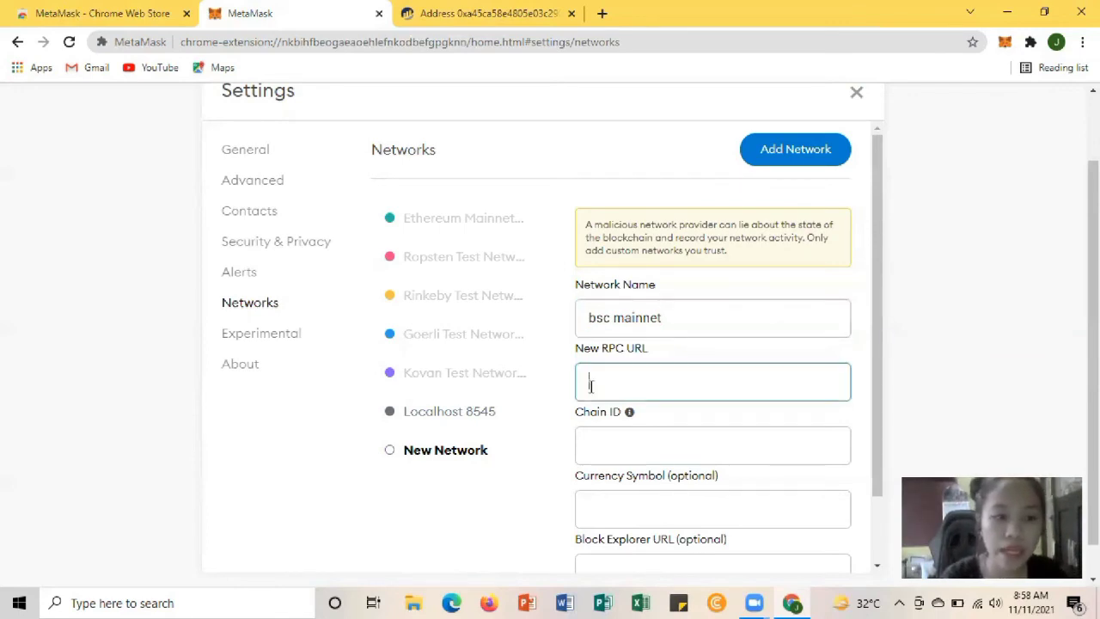
type("htt")
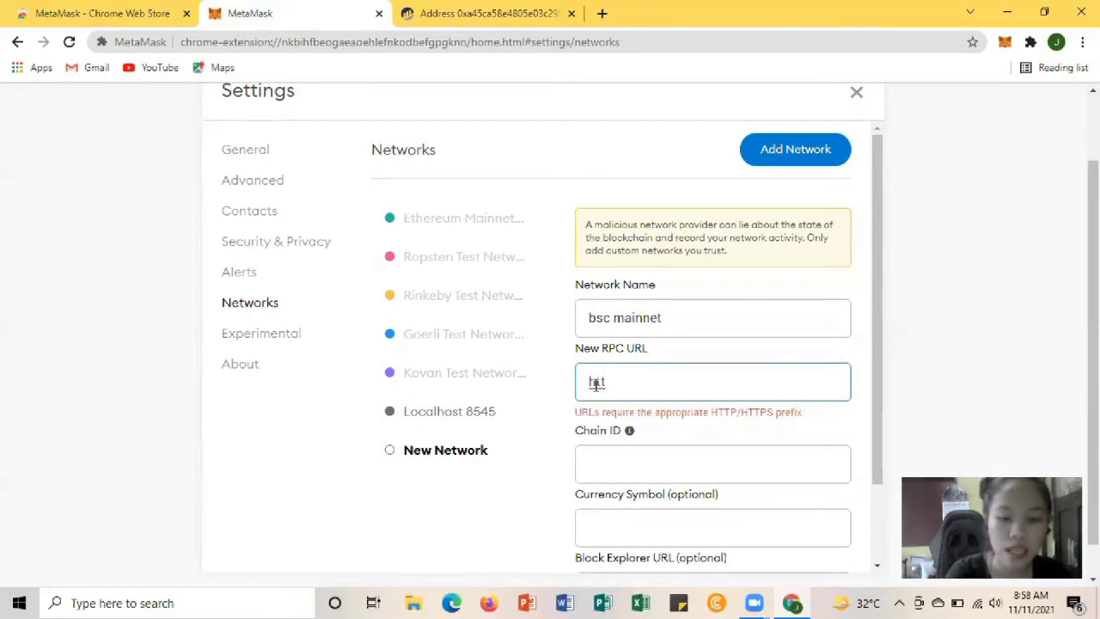
type("s")
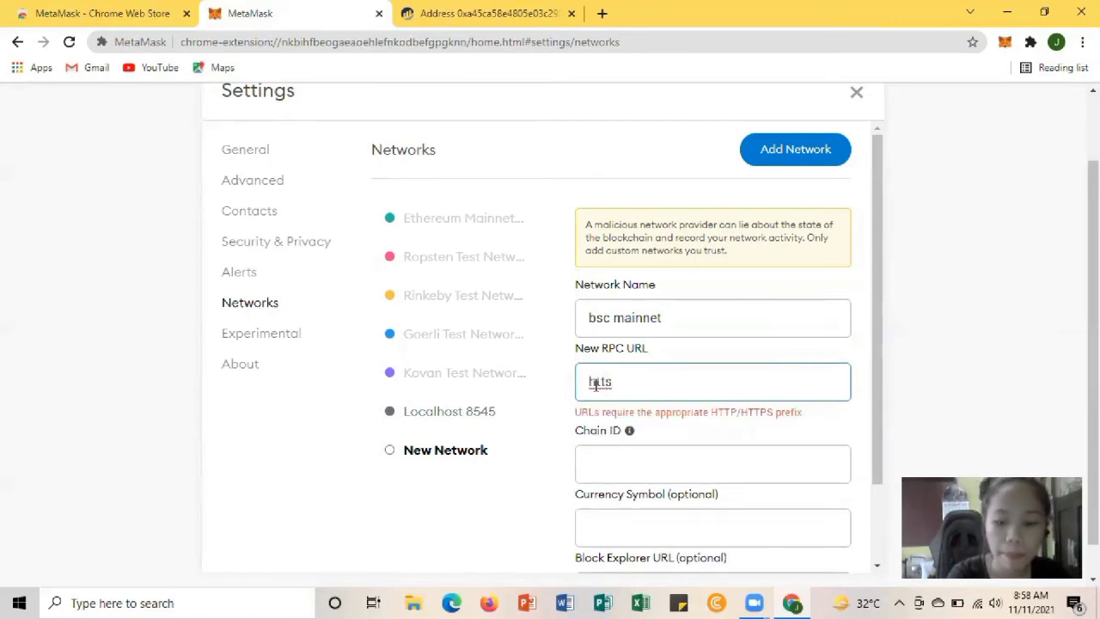
type(":")
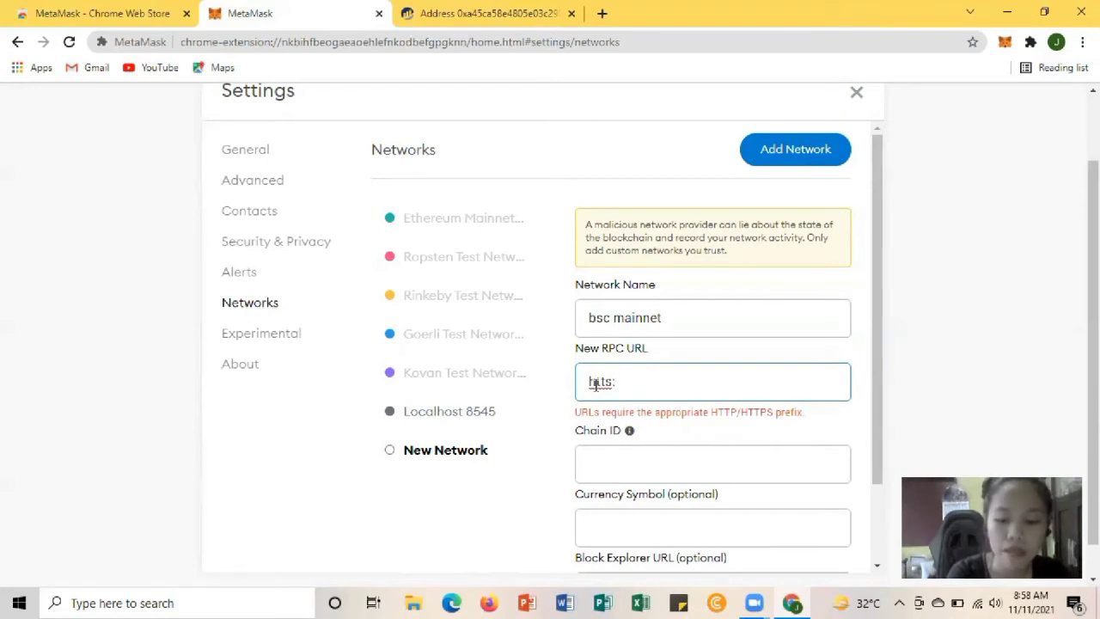
type("//")
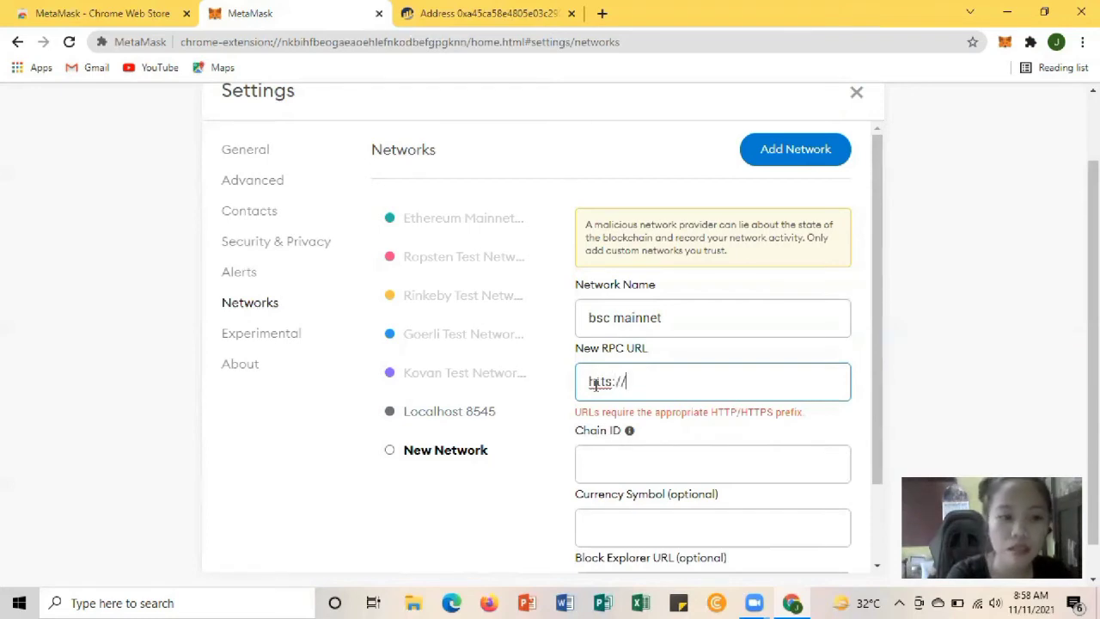
type("bsc")
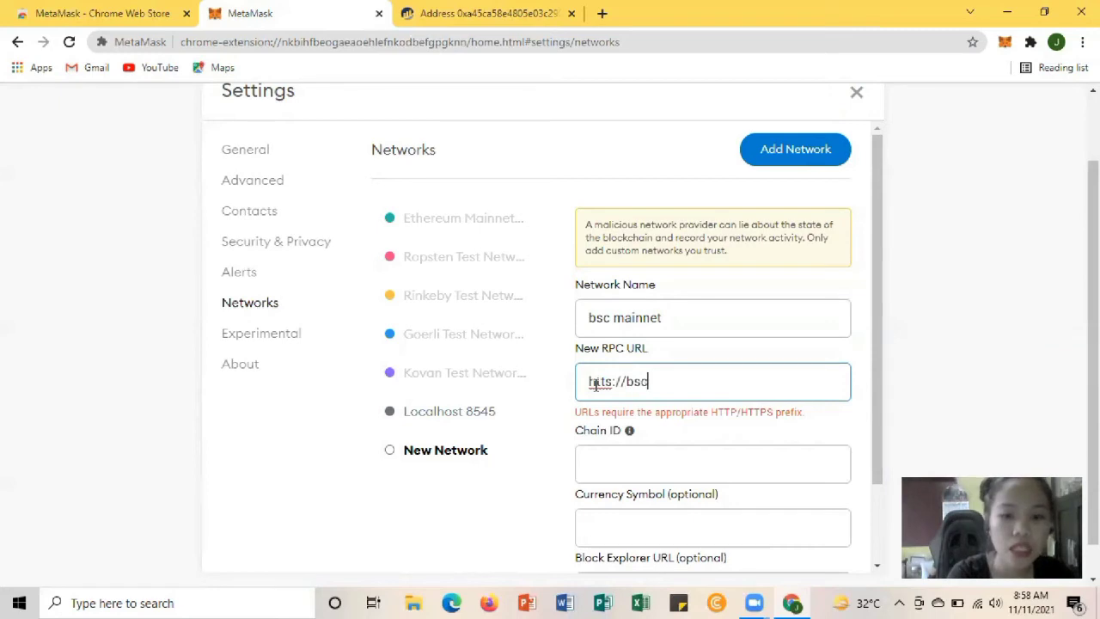
type("-")
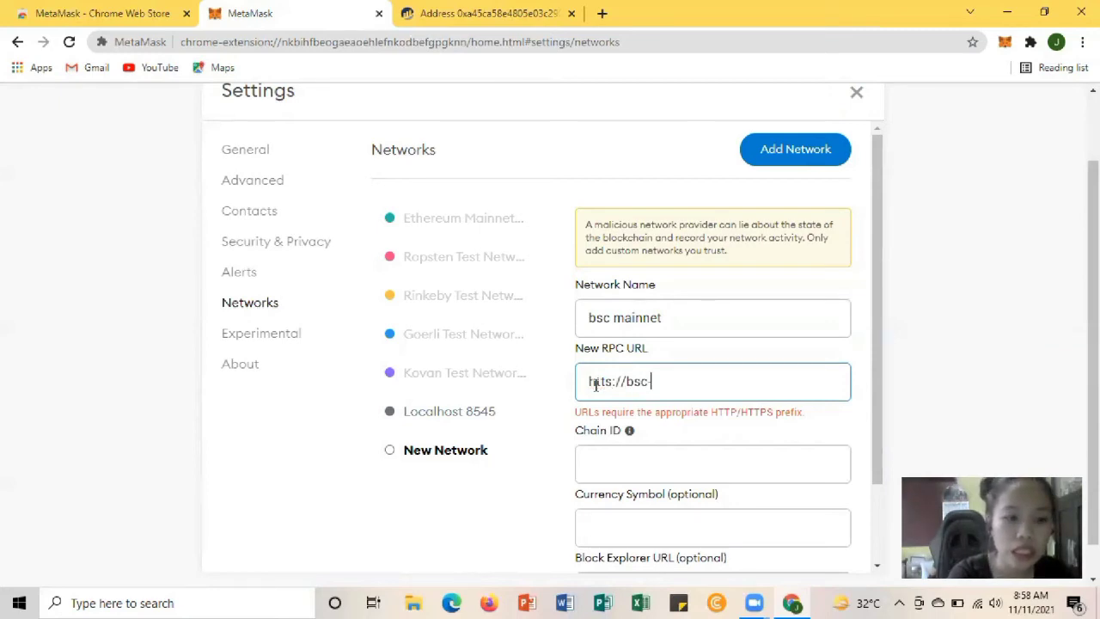
type("data")
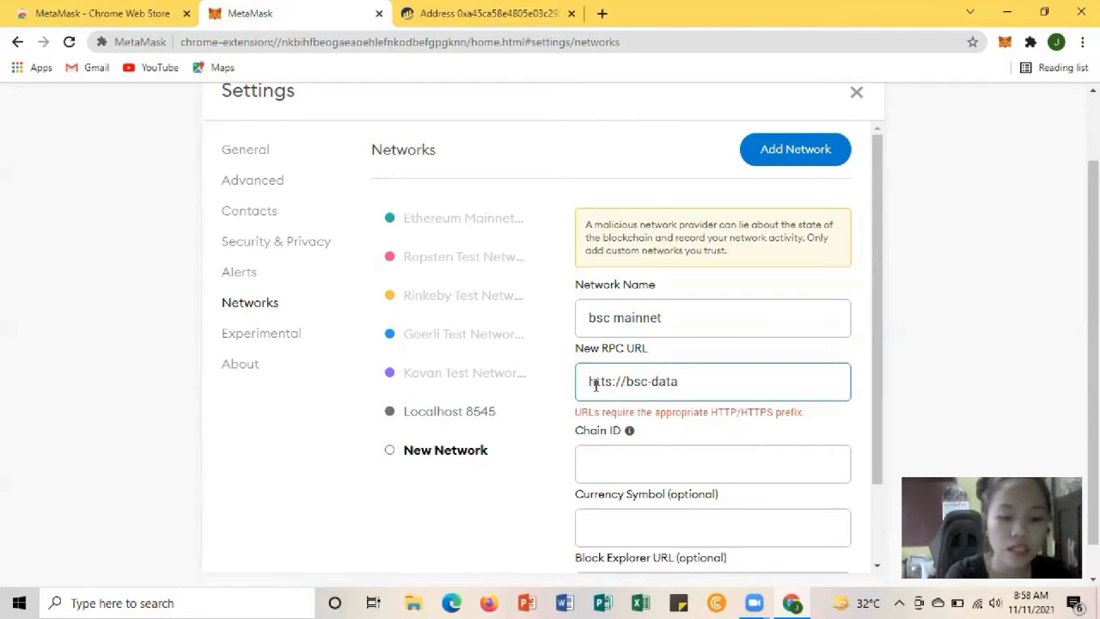
type("seed2 ")
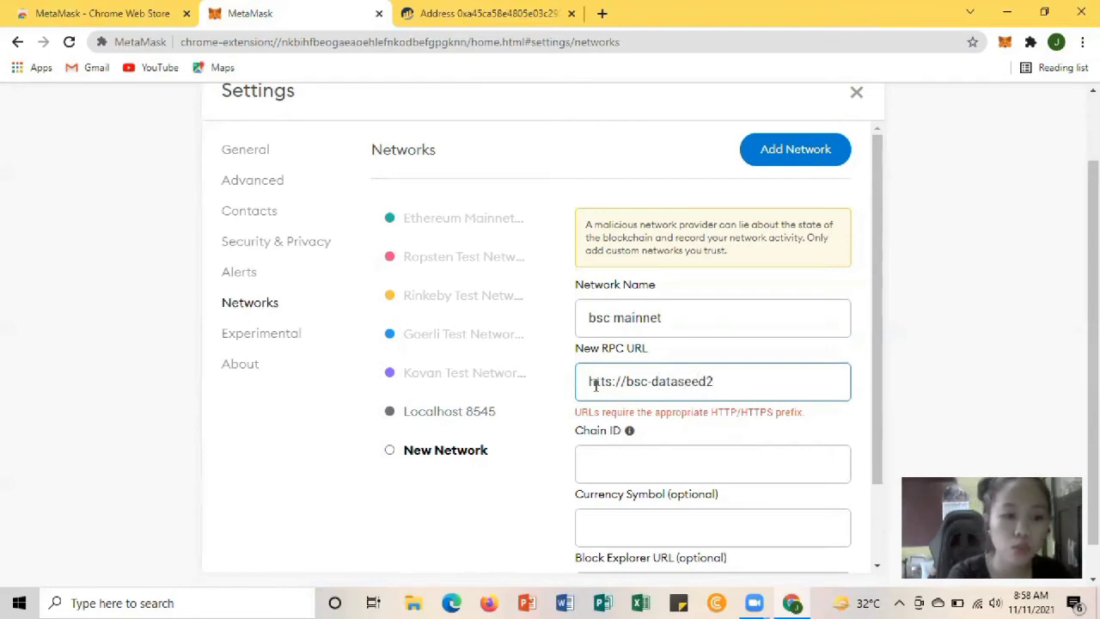
type(".bin")
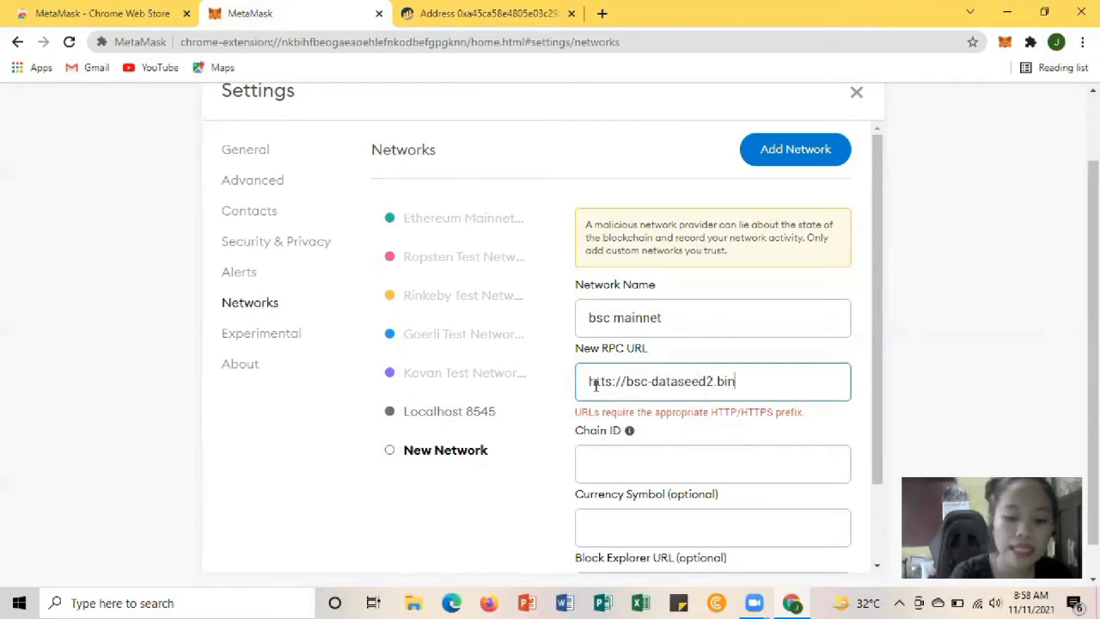
type("ance")
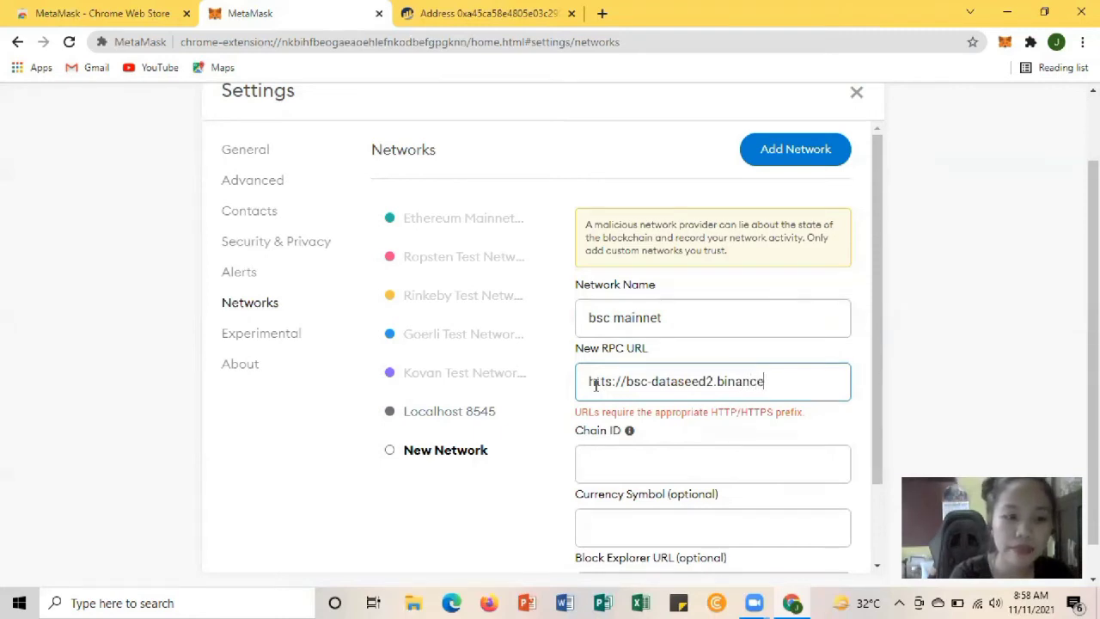
type(".or")
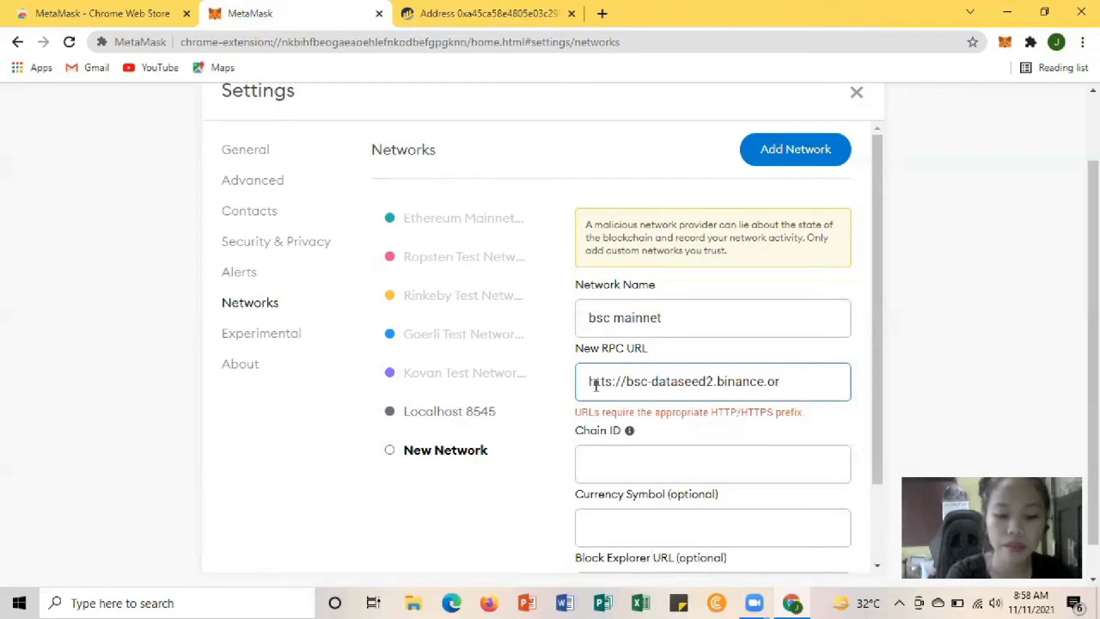
type("g/")
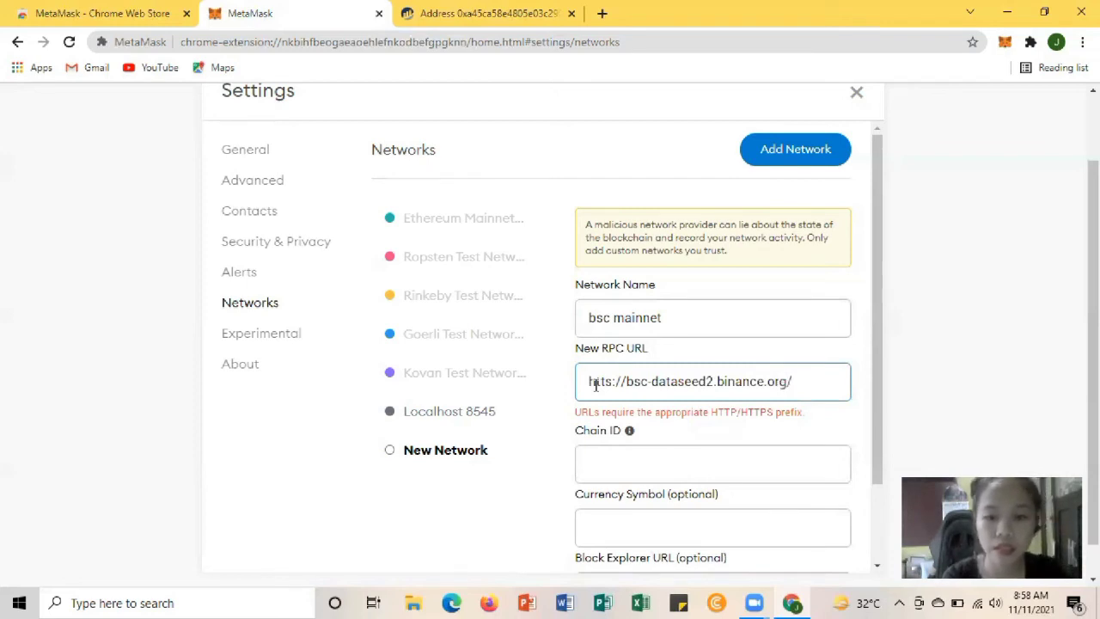
Set the new network's chain ID to 56 and its currency symbol to BNB
left_click(601, 469)
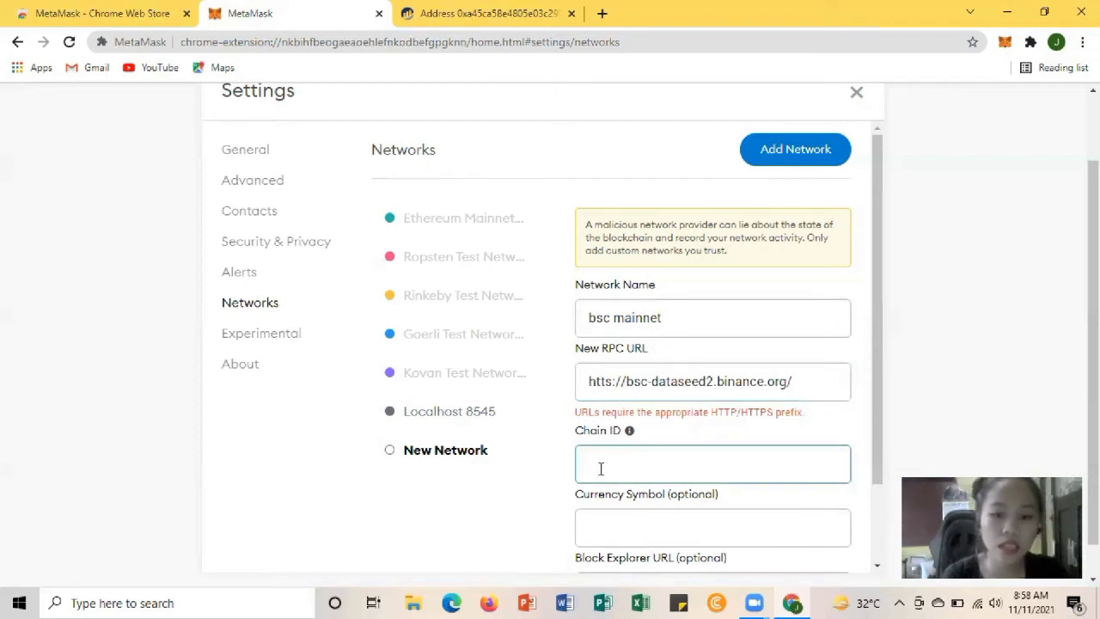
type("56")
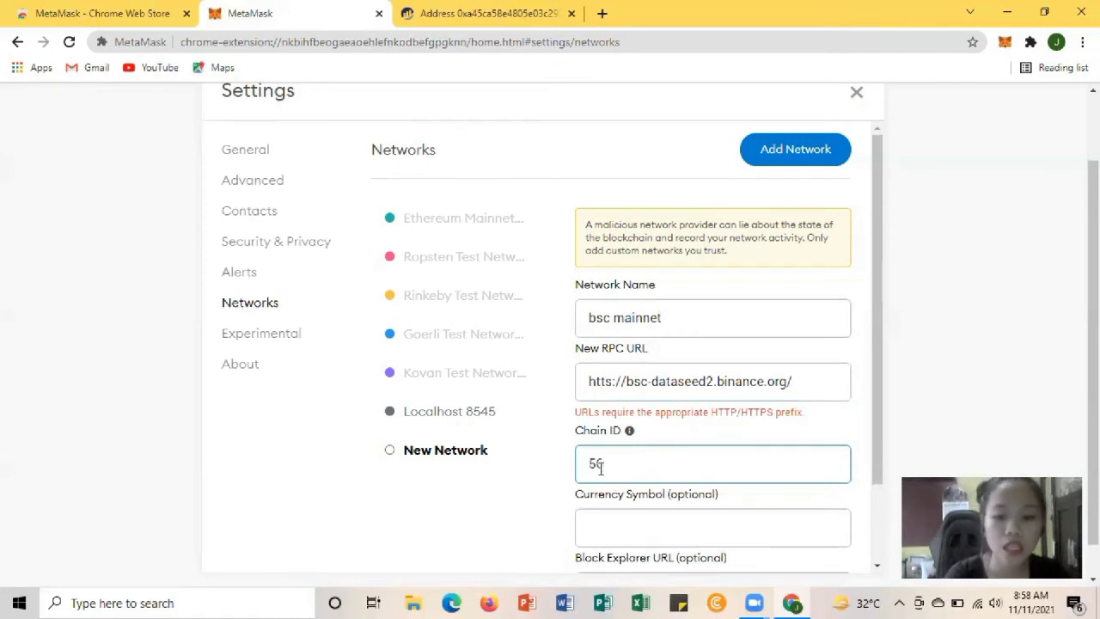
scroll(601, 468, "down", 1)
left_click(600, 468)
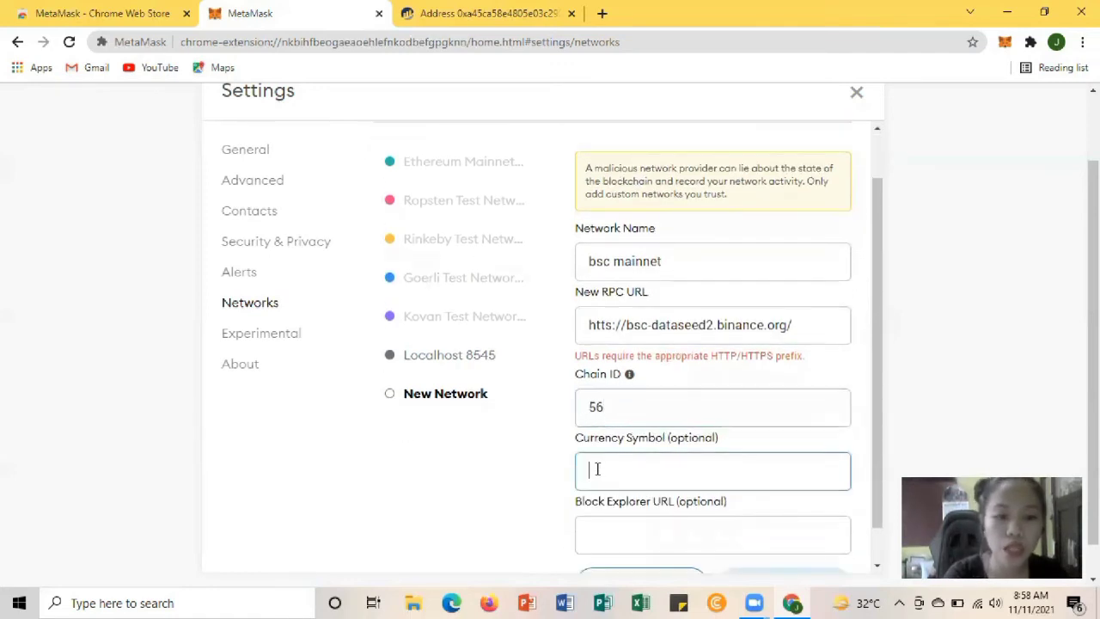
type("BMB")
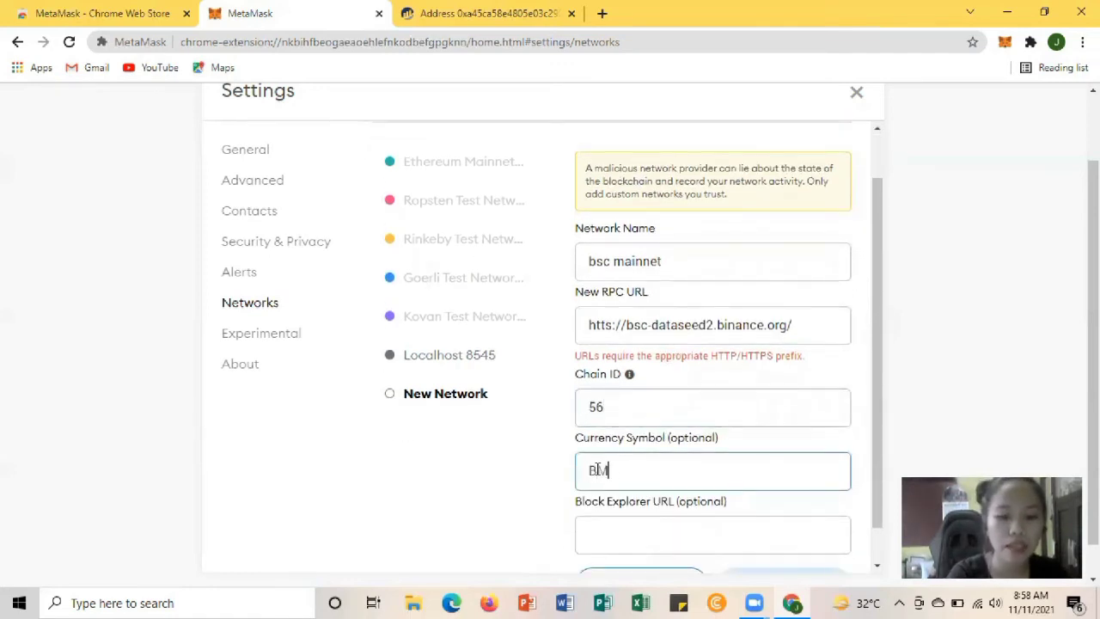
left_click(604, 535)
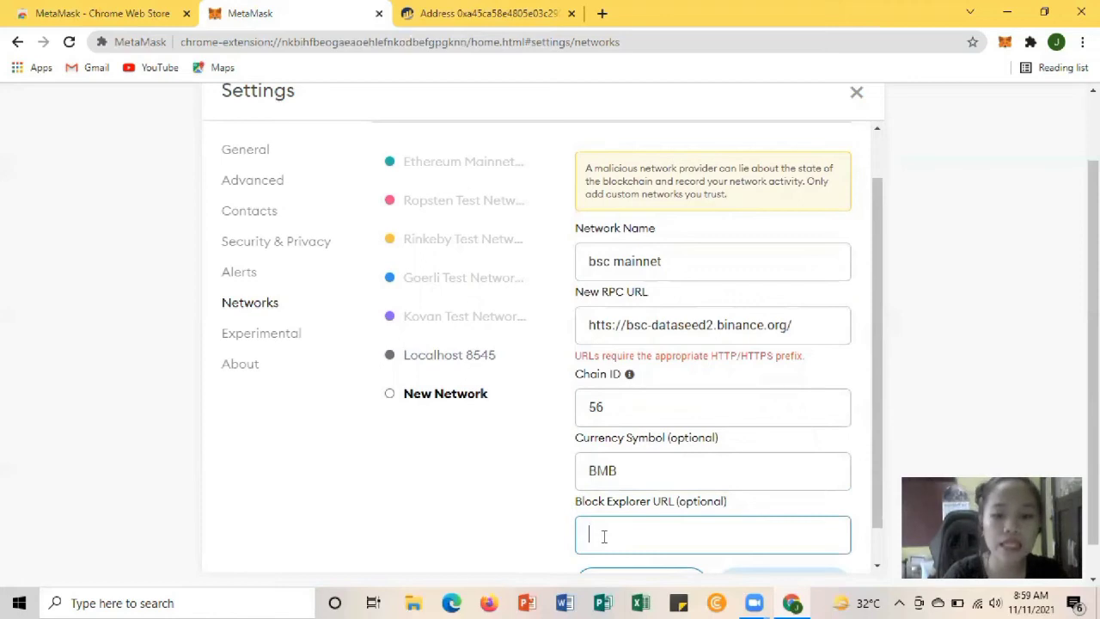
left_click(611, 471)
key("BackSpace")
key("BackSpace")
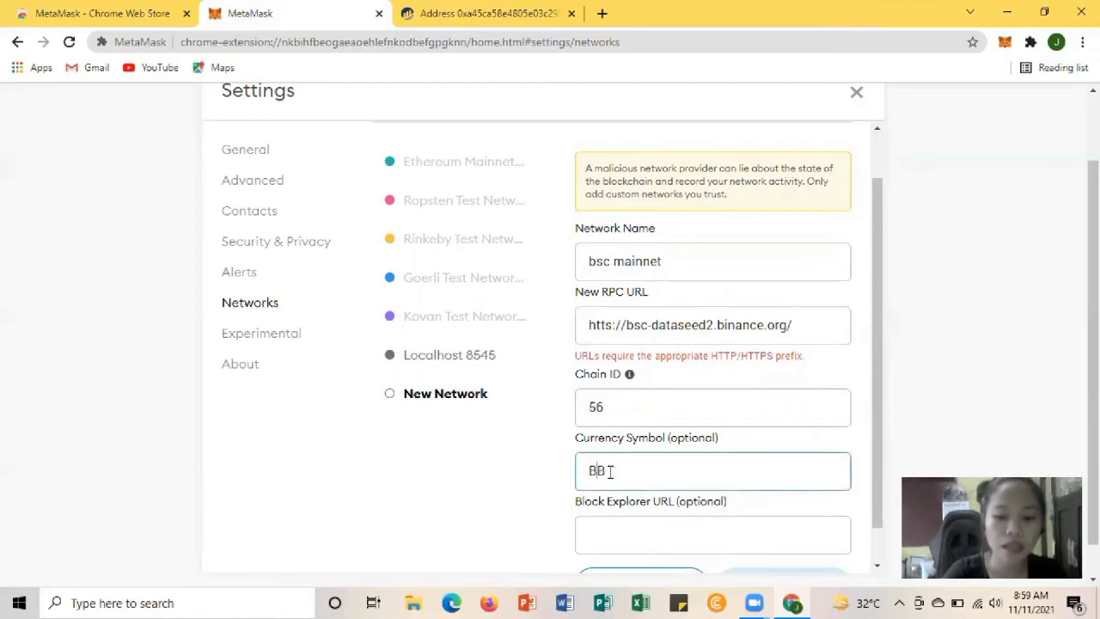
type("nb")
key("BackSpace")
key("BackSpace")
type("NB")
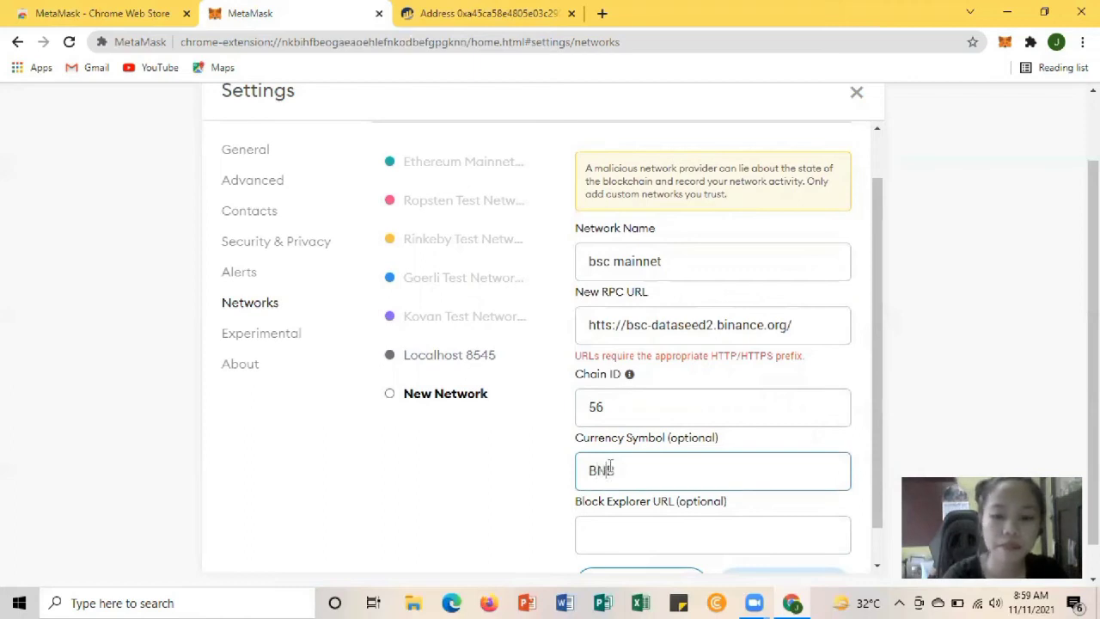
left_click(592, 533)
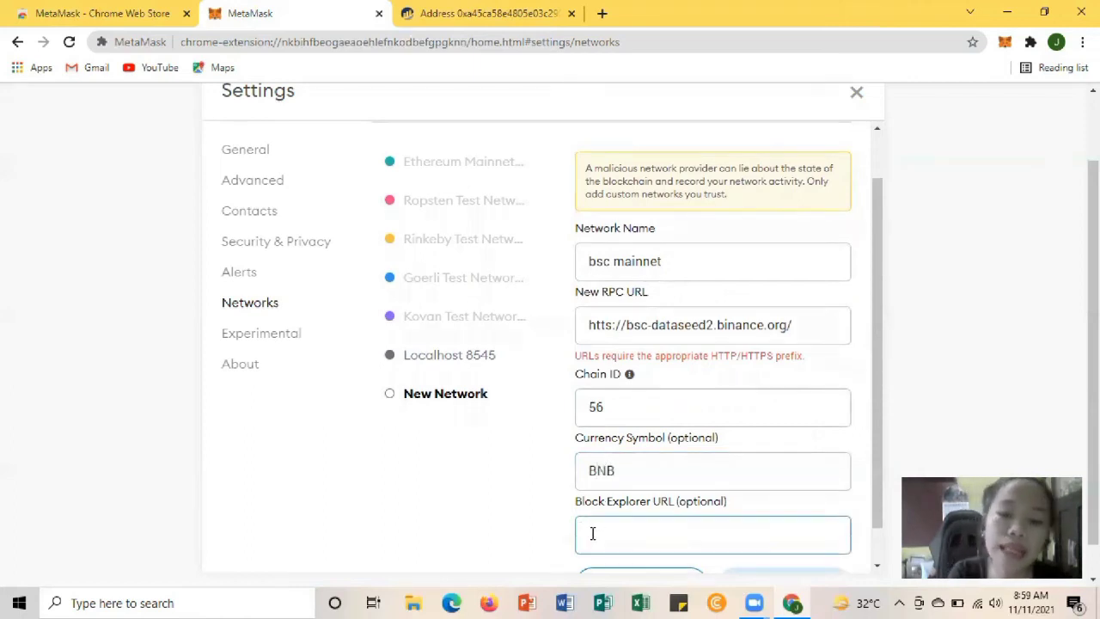
type("http")
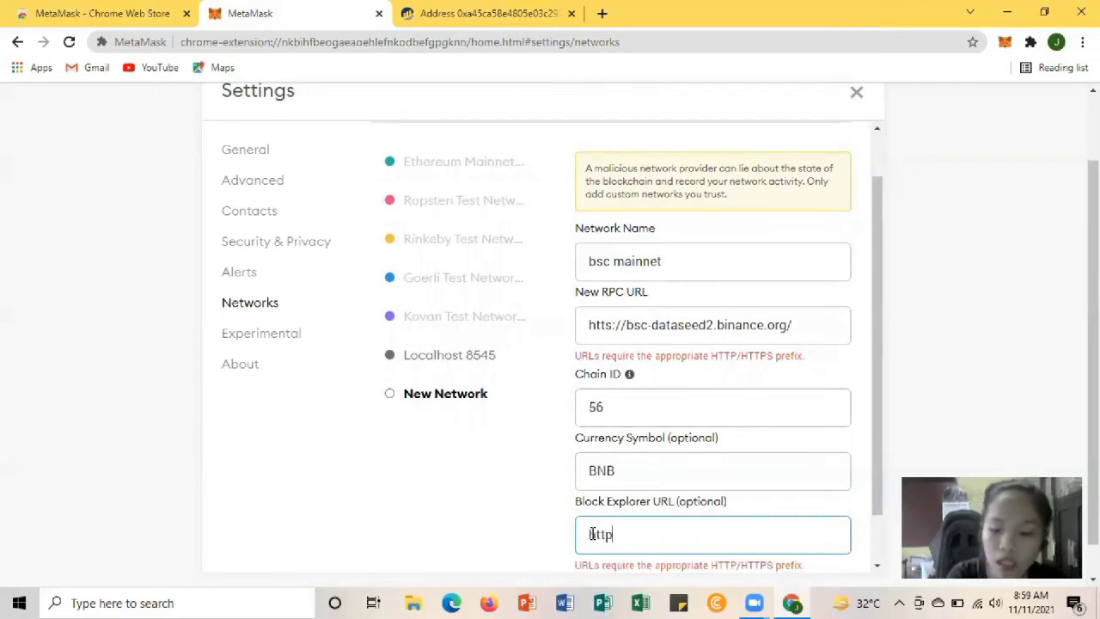
type(":")
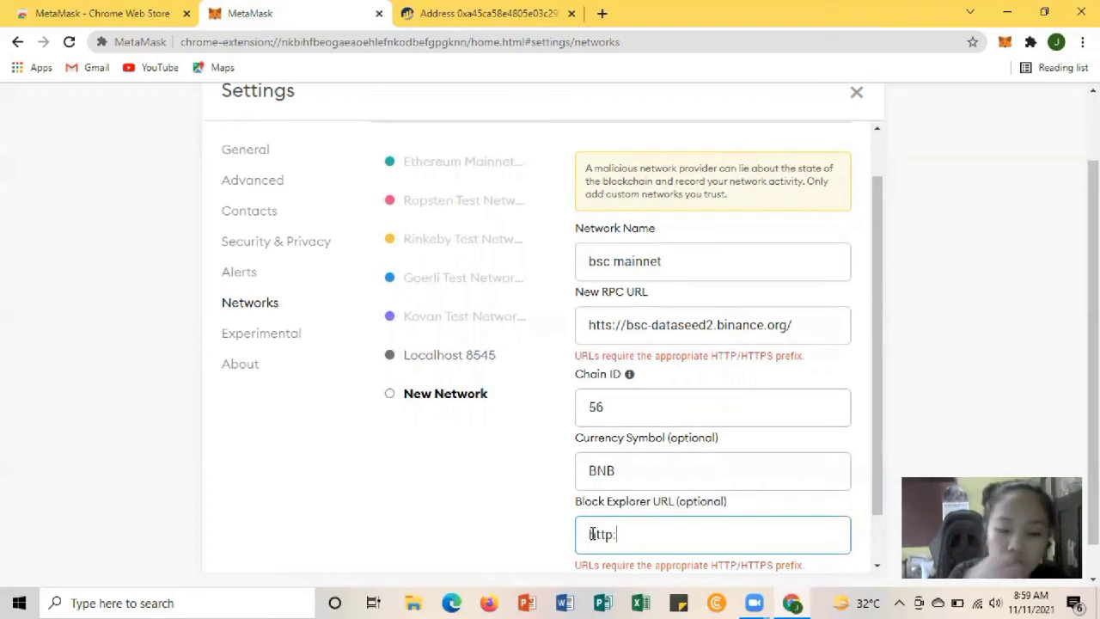
type("//")
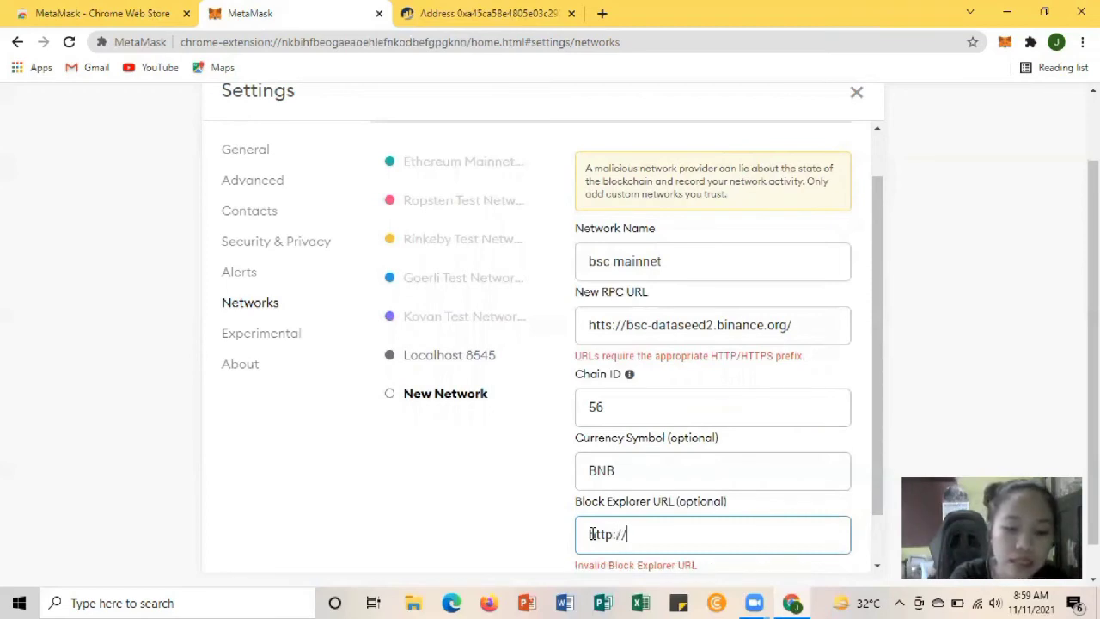
type("b")
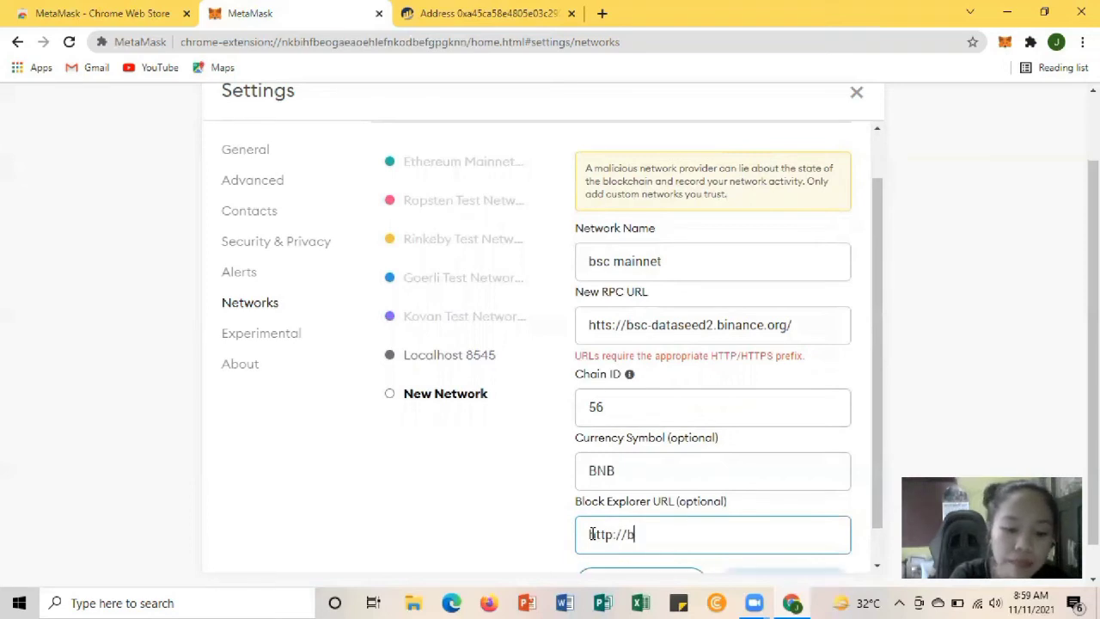
type("scsca")
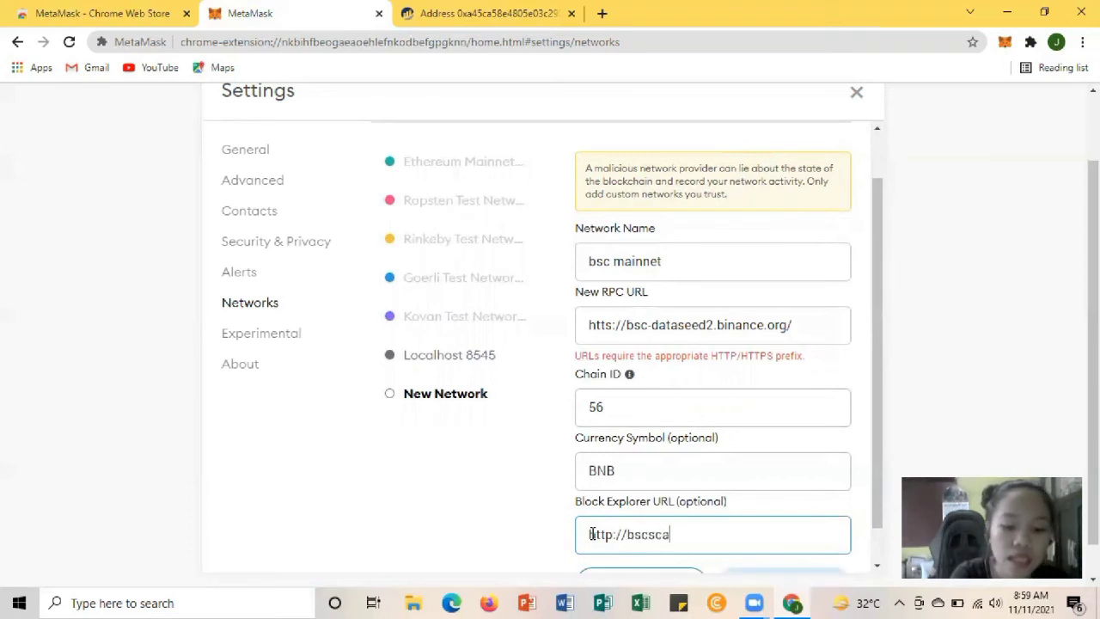
type("n.")
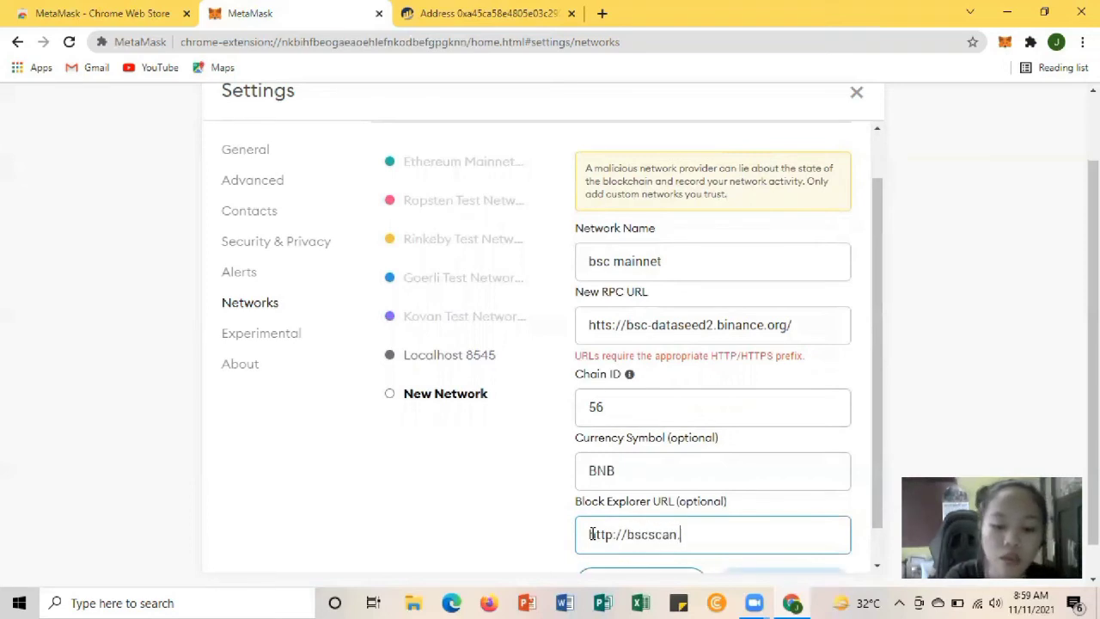
type("com/")
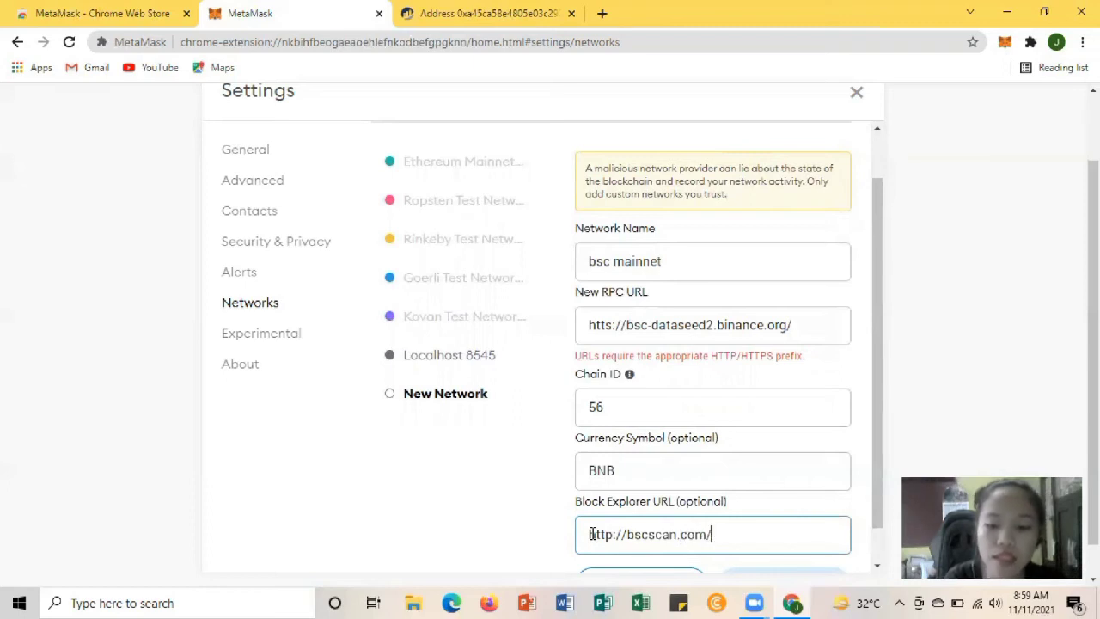
scroll(698, 398, "down", 1)
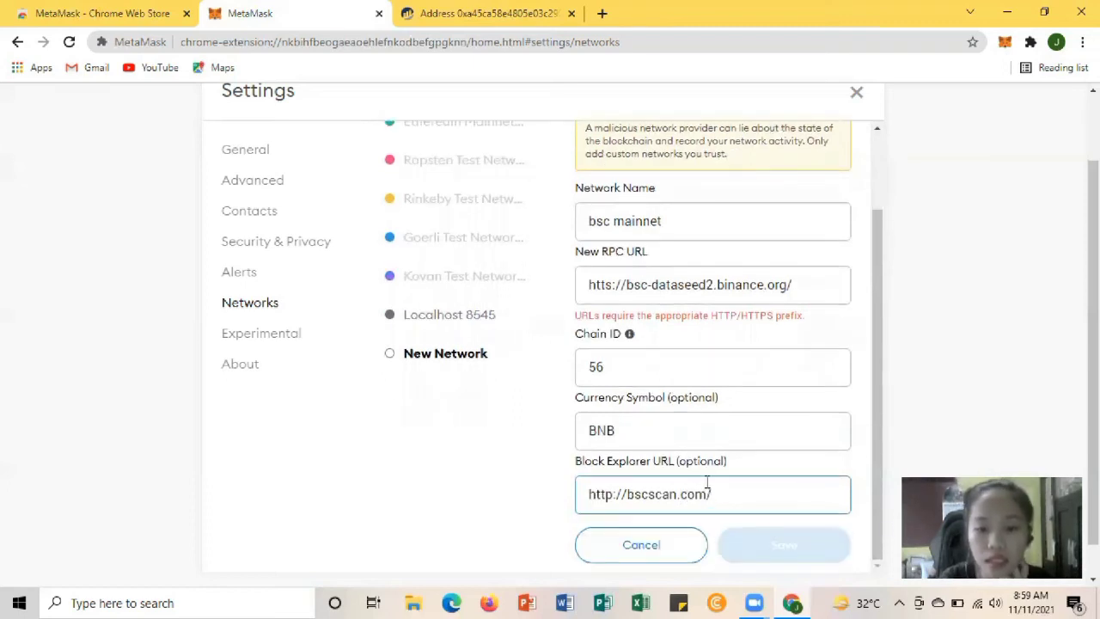
scroll(686, 460, "up", 1)
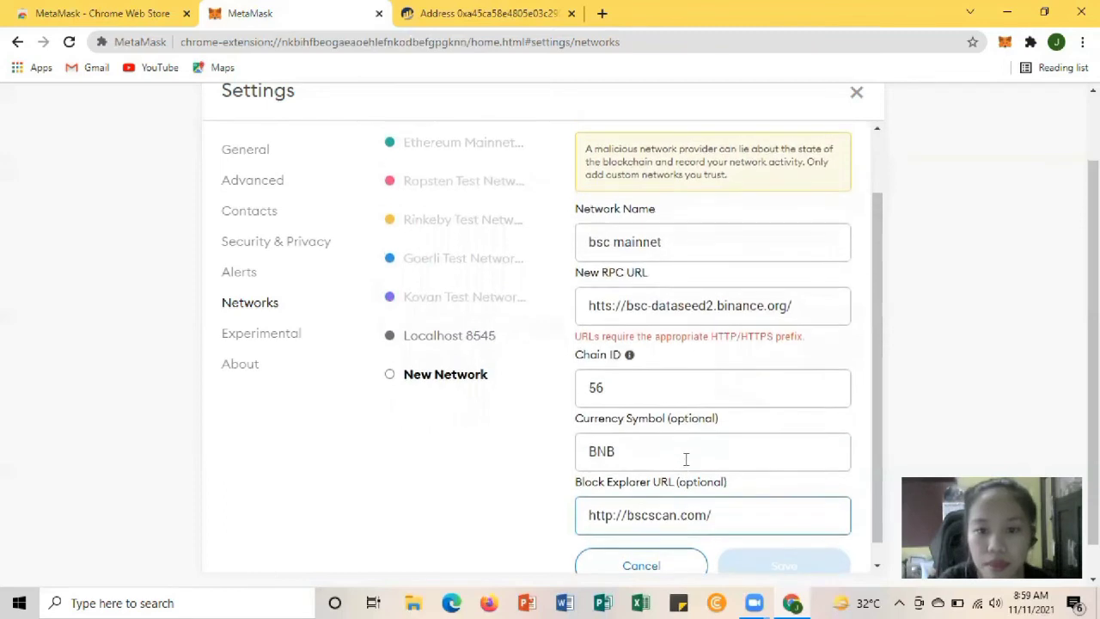
left_click(607, 320)
type("s")
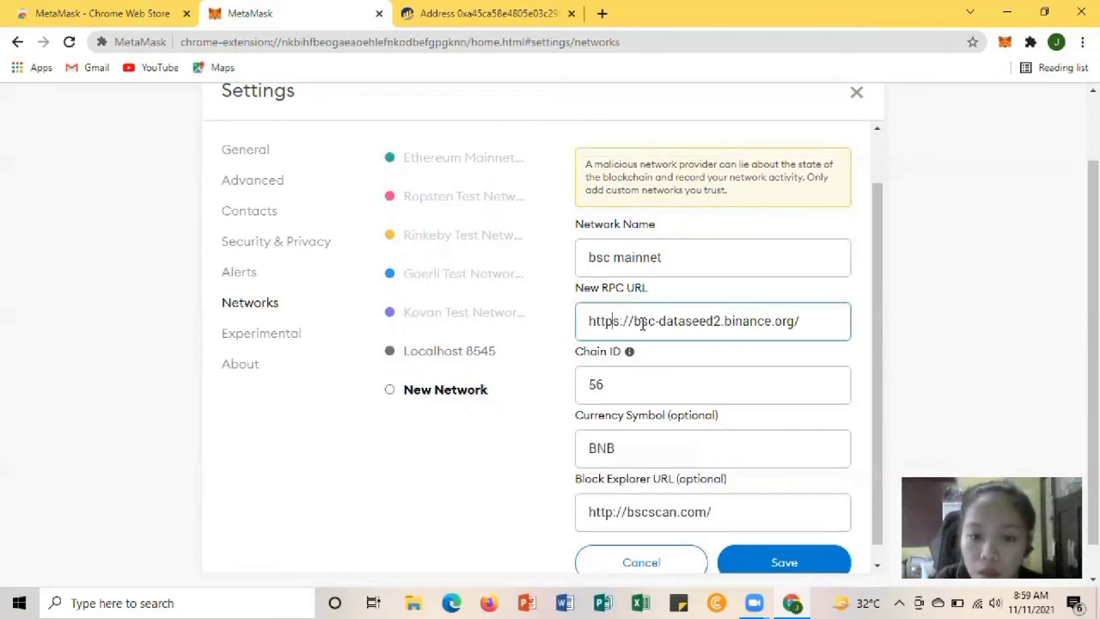
scroll(740, 516, "down", 1)
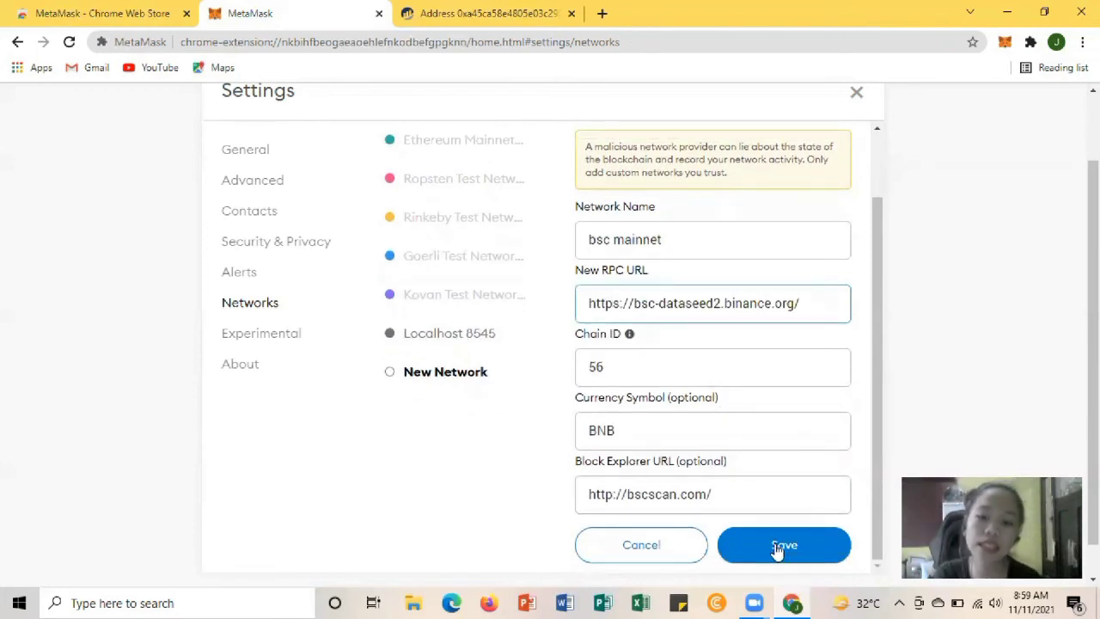
left_click(778, 549)
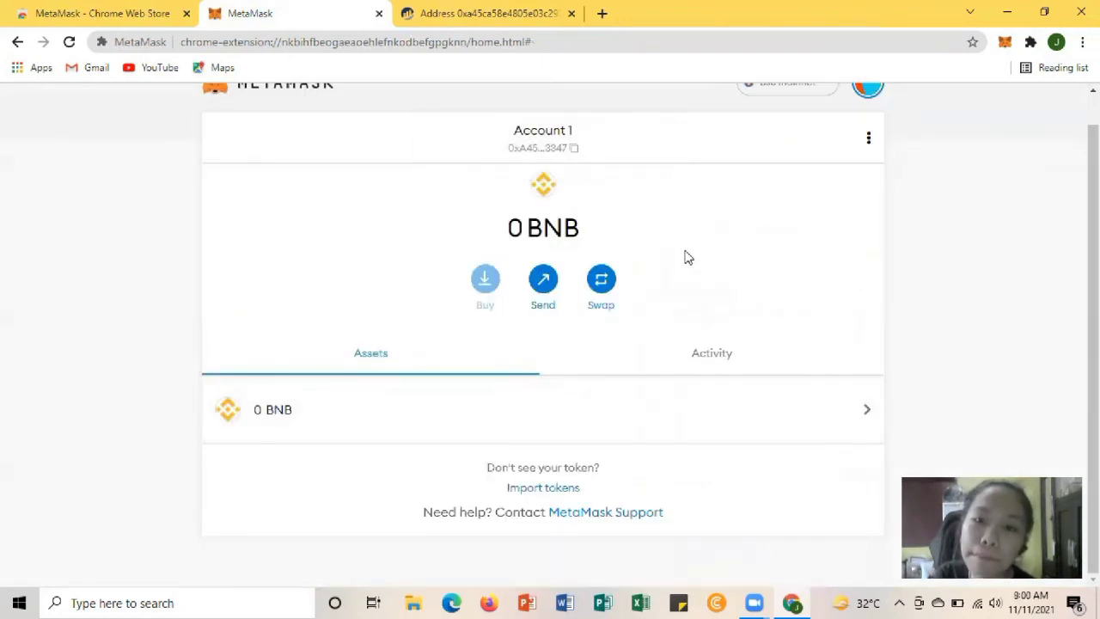
Import the custom token Bits into the wallet using contract address 0xfe2cd84d547bb635e6843557a7b2068937c5feb8
scroll(687, 257, "up", 1)
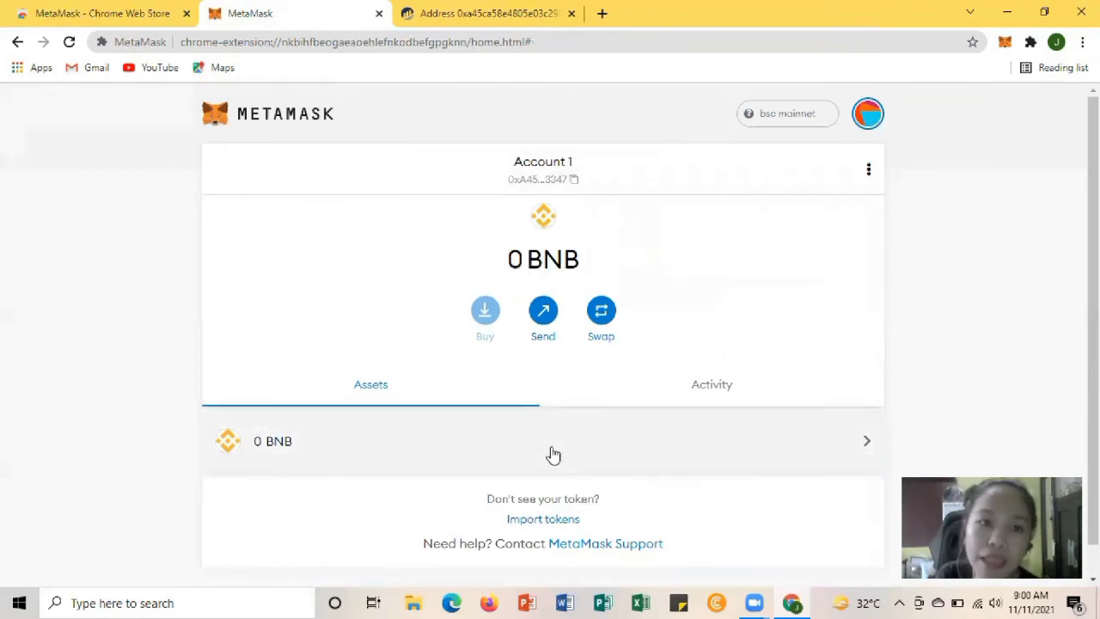
scroll(413, 452, "down", 1)
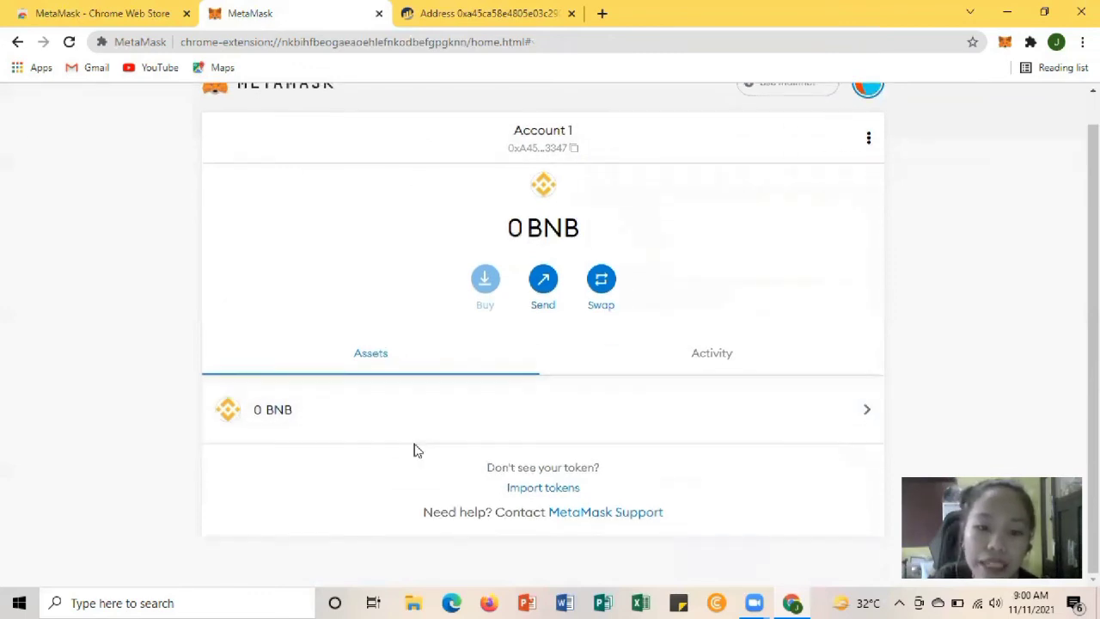
left_click(542, 488)
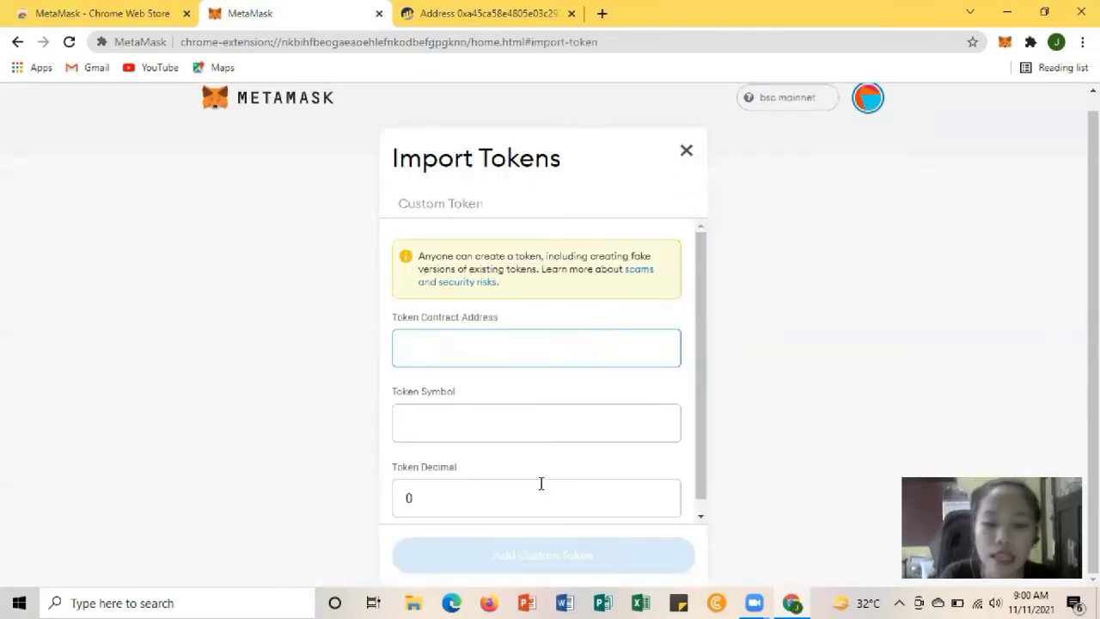
scroll(541, 484, "down", 1)
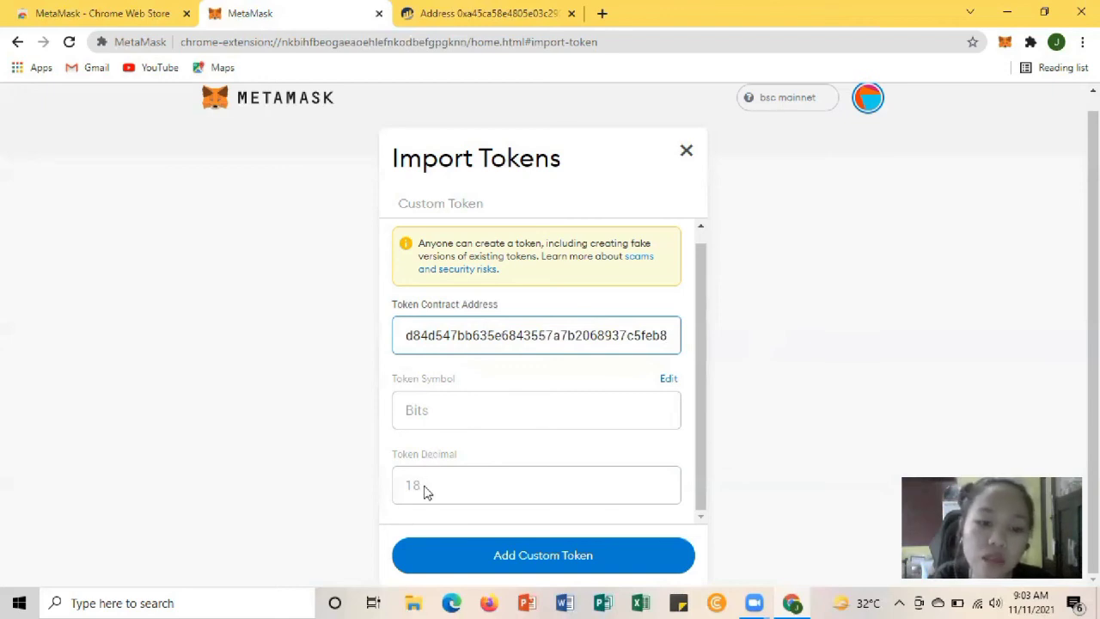
left_click(496, 560)
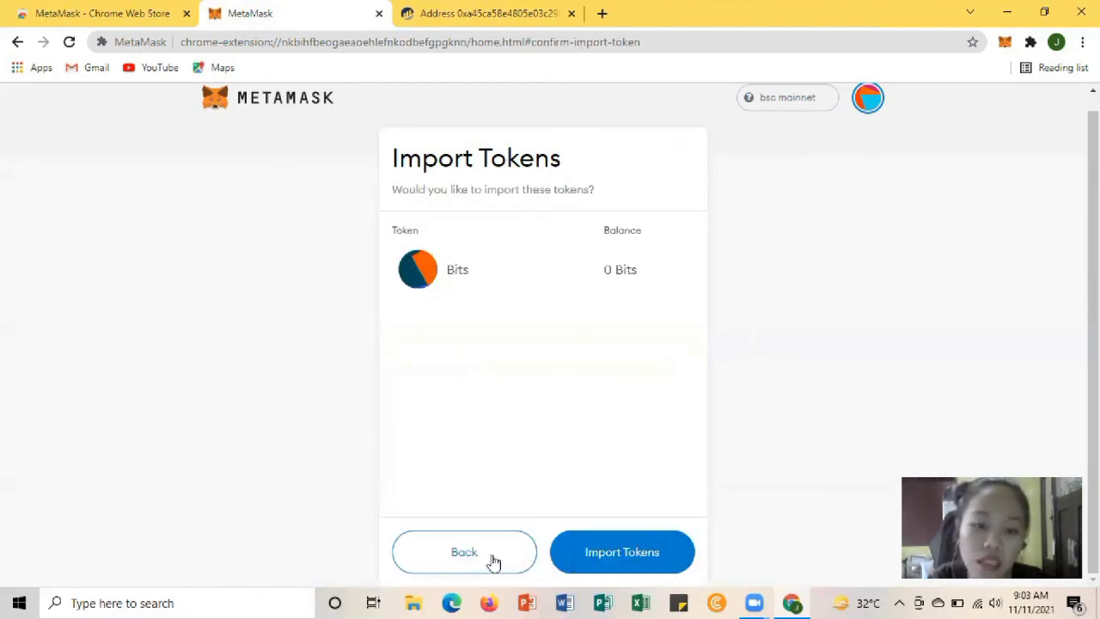
left_click(651, 552)
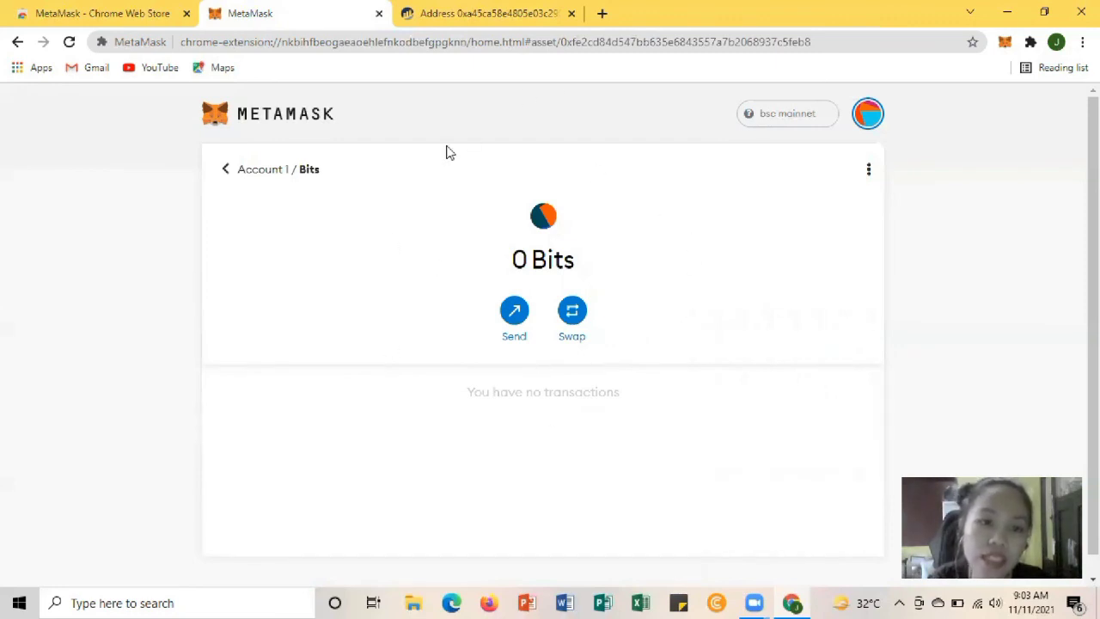
Return from the Bits token page to the Account 1 overview and review its list of assets
left_click(223, 171)
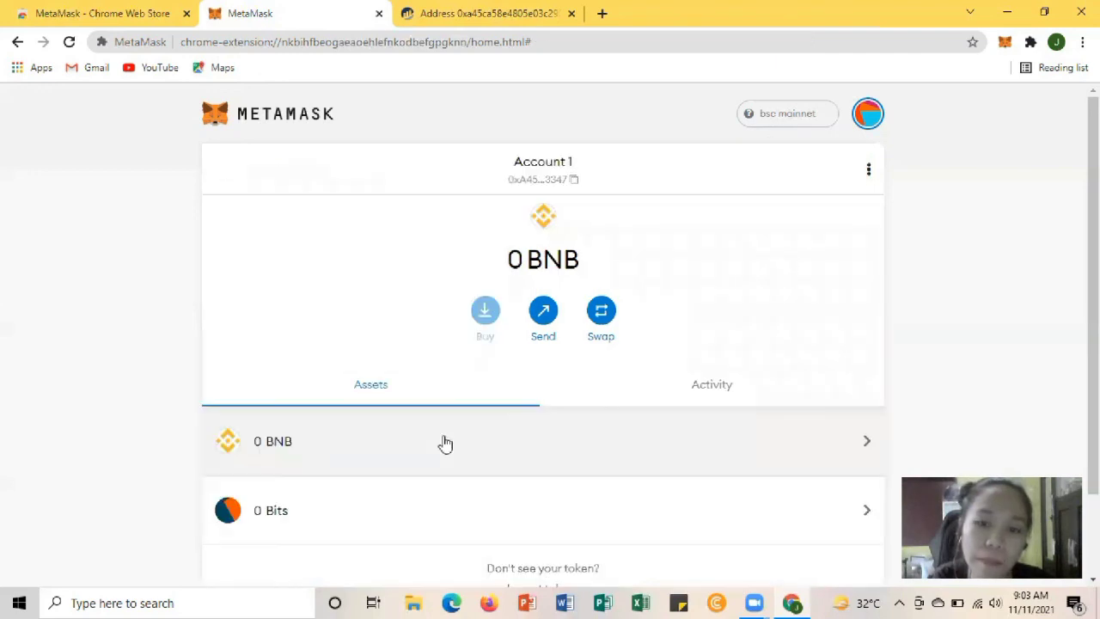
scroll(533, 447, "down", 2)
scroll(679, 455, "up", 2)
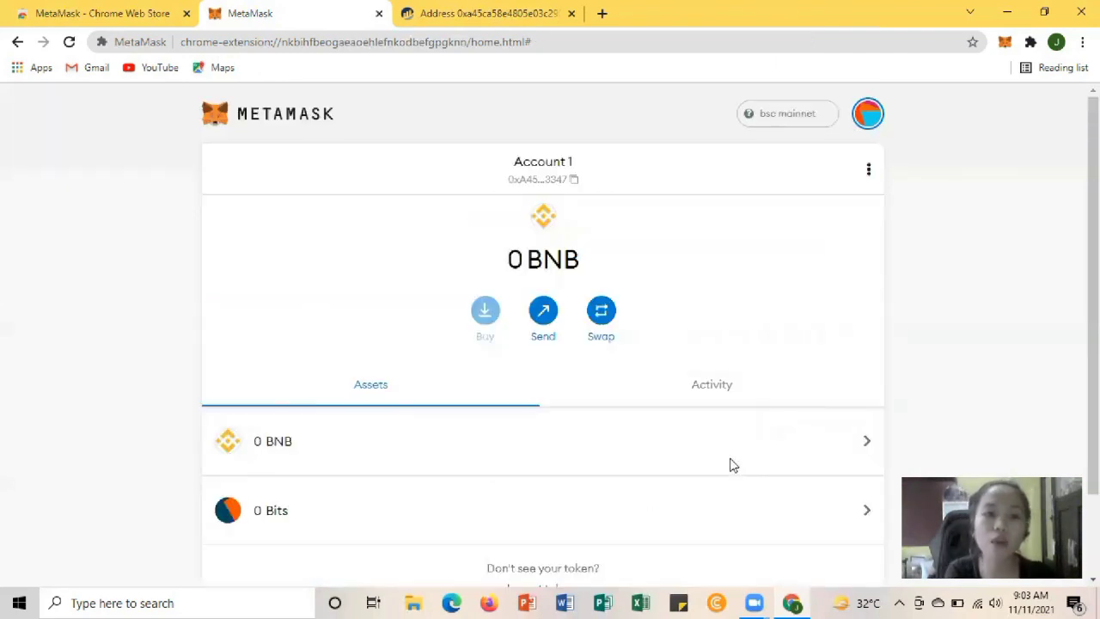